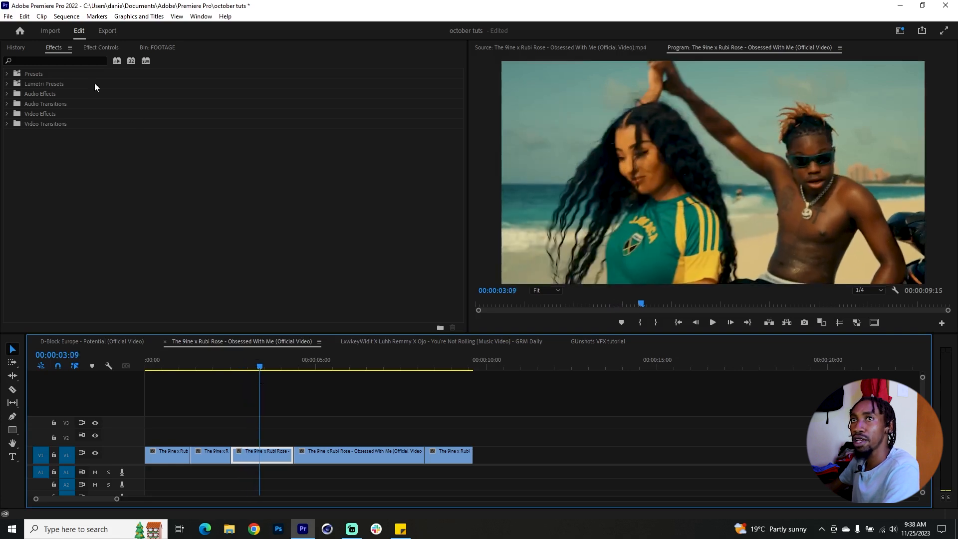
# Step: Find the Turbulent Displace effect and apply it to the third clip on V1
pyautogui.click(56, 62)
pyautogui.write('turbul')
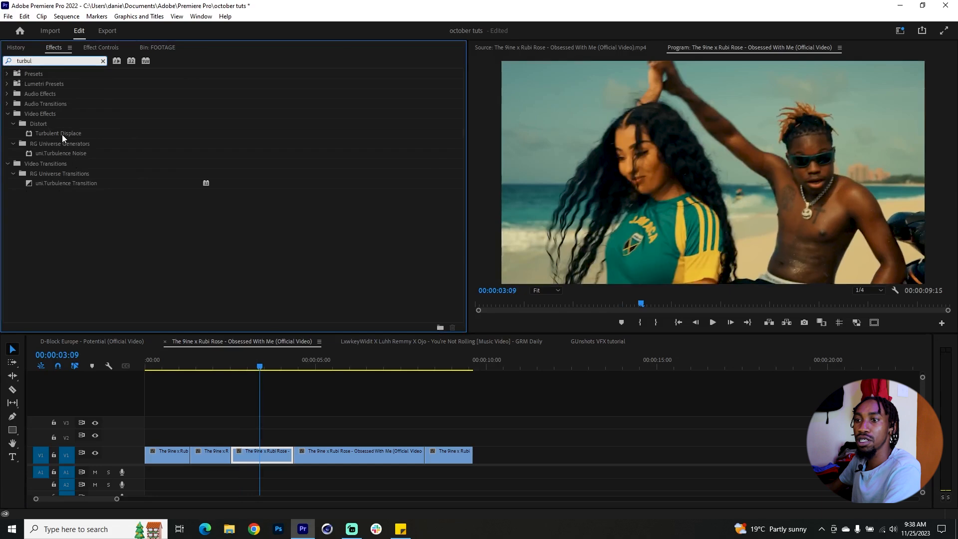
pyautogui.moveTo(63, 136); pyautogui.dragTo(268, 245)
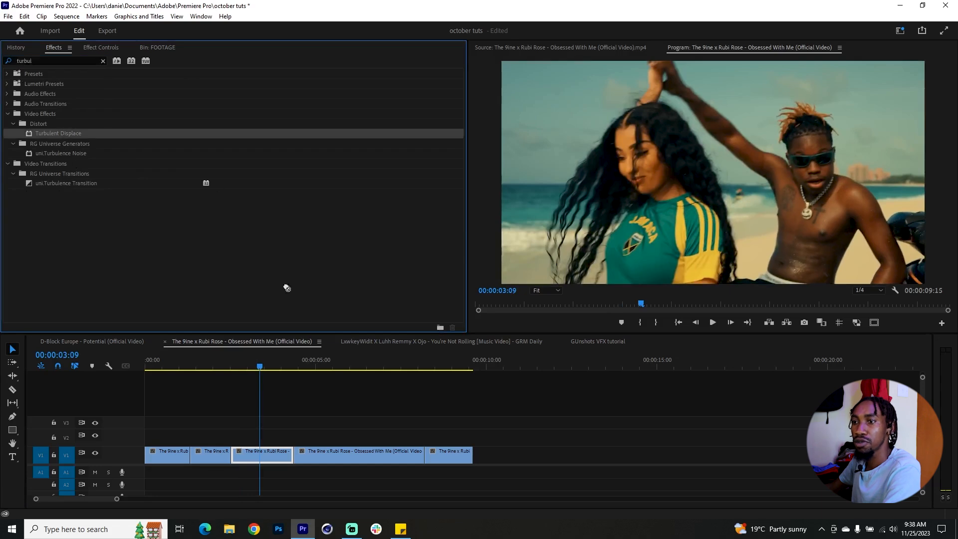
pyautogui.moveTo(258, 460); pyautogui.dragTo(259, 459)
# Step: Set the Turbulent Displace displacement type to Turbulent Smoother and reduce its Amount to 20.8
pyautogui.click(230, 203)
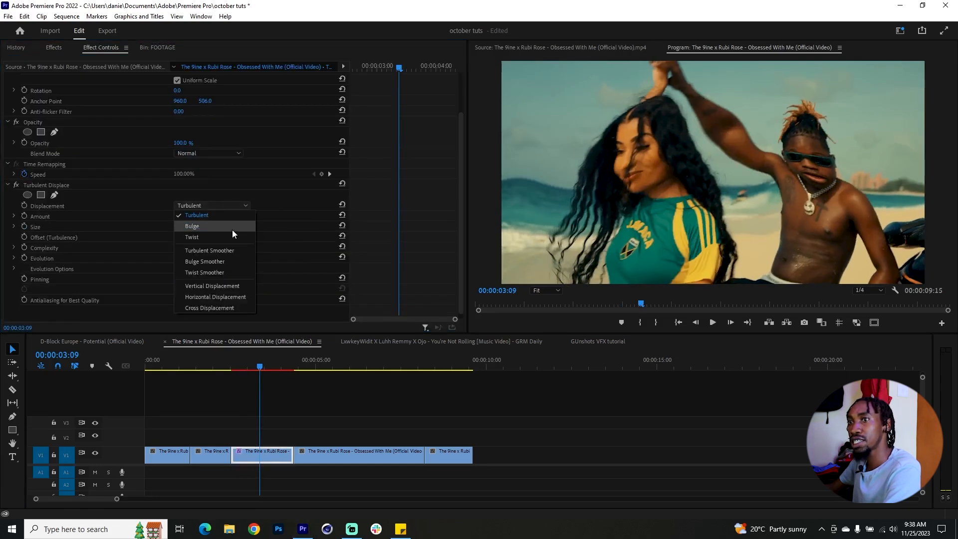
pyautogui.click(226, 250)
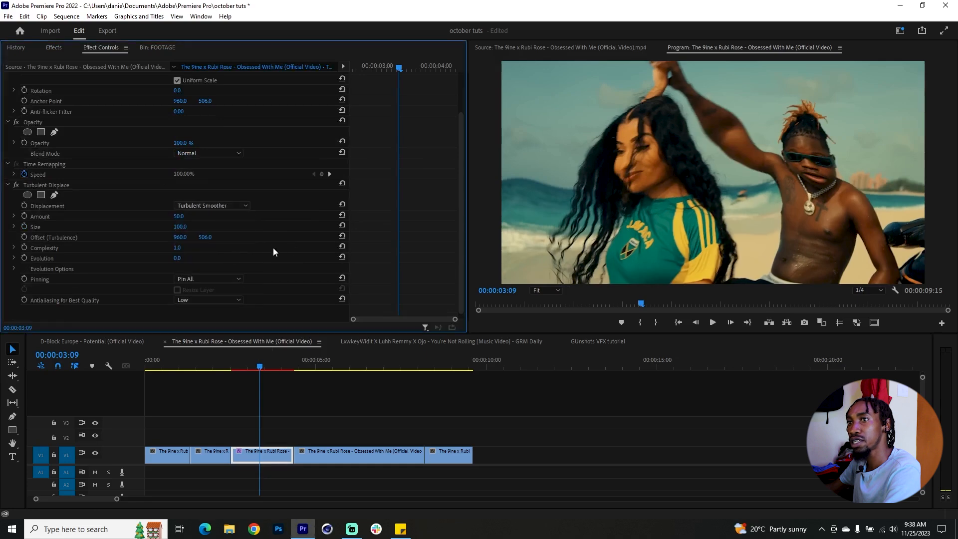
pyautogui.click(14, 217)
pyautogui.moveTo(168, 235); pyautogui.dragTo(83, 233)
# Step: Animate the effect's Evolution with keyframes from 0° at the clip's start to 139° at its end, and preview the distortion
pyautogui.click(236, 367)
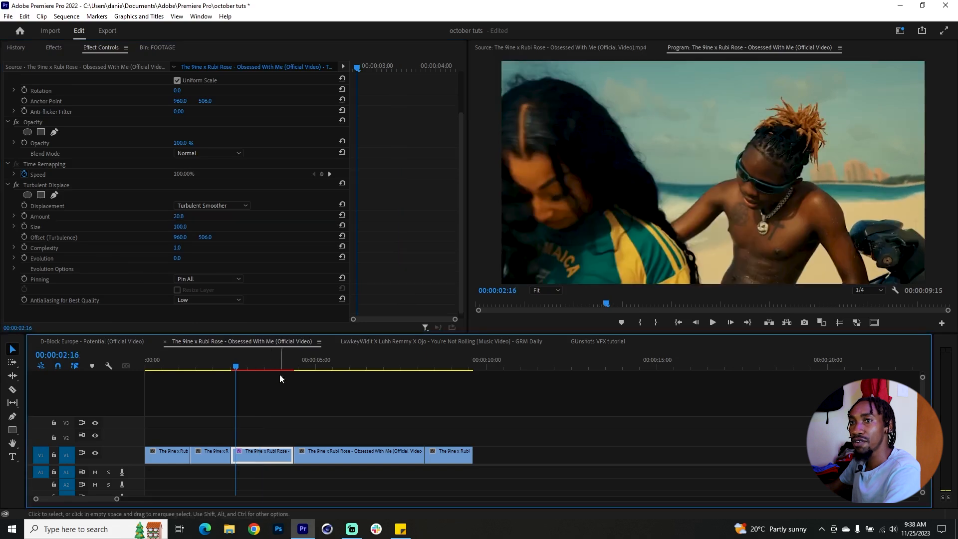
pyautogui.click(23, 259)
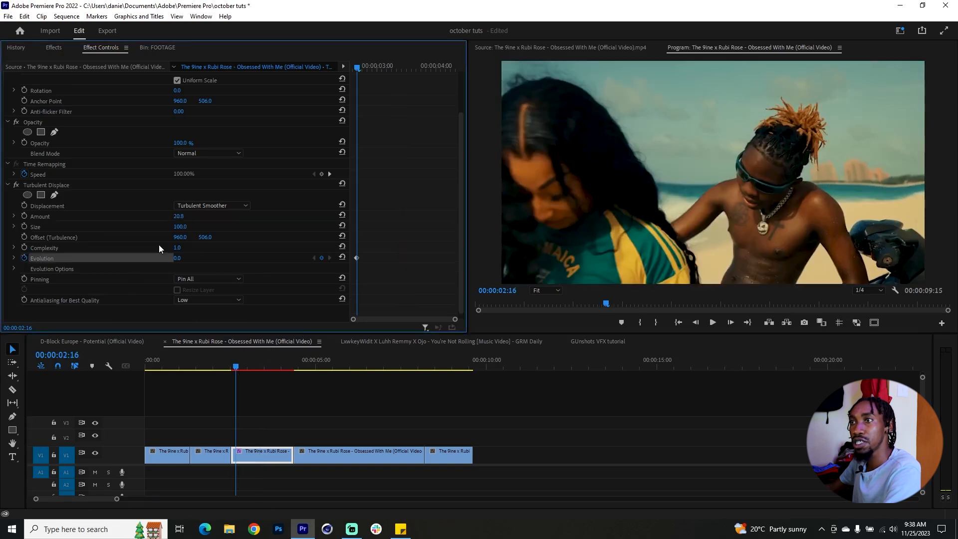
pyautogui.moveTo(374, 67); pyautogui.dragTo(415, 73)
pyautogui.moveTo(173, 260); pyautogui.dragTo(239, 260)
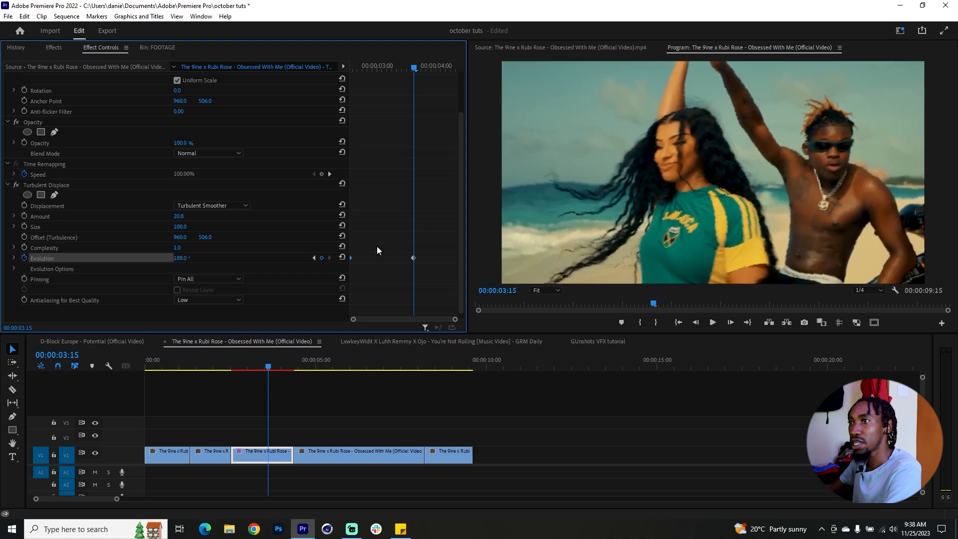
pyautogui.moveTo(414, 257); pyautogui.dragTo(465, 258)
pyautogui.moveTo(267, 366)
pyautogui.mouseDown()
pyautogui.moveTo(236, 384)
pyautogui.moveTo(230, 364)
pyautogui.moveTo(277, 370)
pyautogui.moveTo(250, 370)
pyautogui.moveTo(278, 371)
pyautogui.moveTo(249, 382)
pyautogui.moveTo(268, 385)
pyautogui.mouseUp()
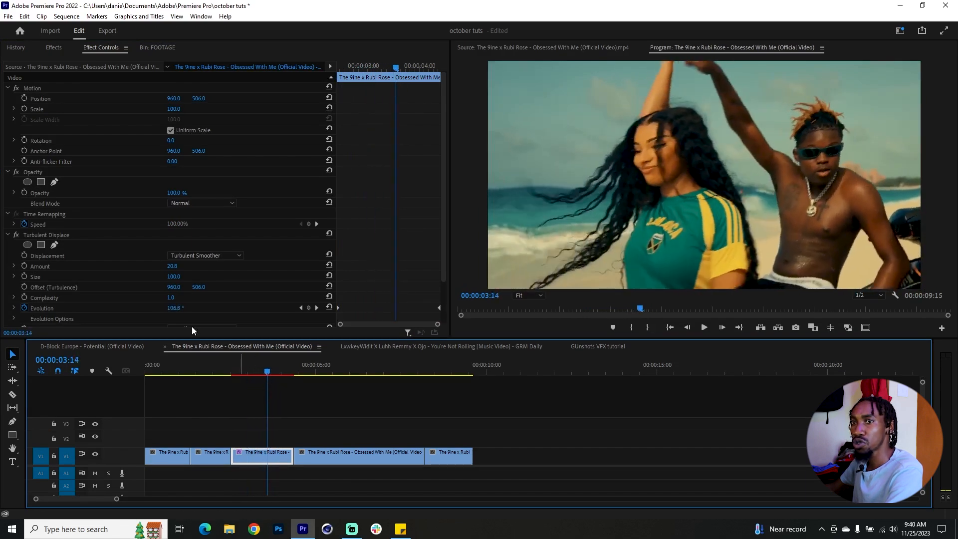
# Step: Reduce the Turbulent Displace Size to 79.2 and scrub through the clip to check it
pyautogui.click(14, 277)
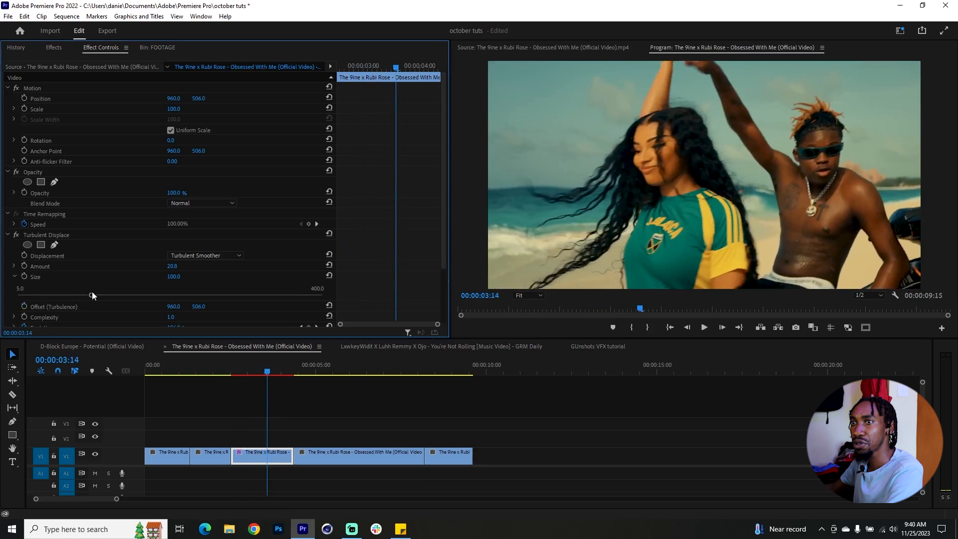
pyautogui.moveTo(89, 297)
pyautogui.mouseDown()
pyautogui.moveTo(64, 299)
pyautogui.moveTo(74, 300)
pyautogui.mouseUp()
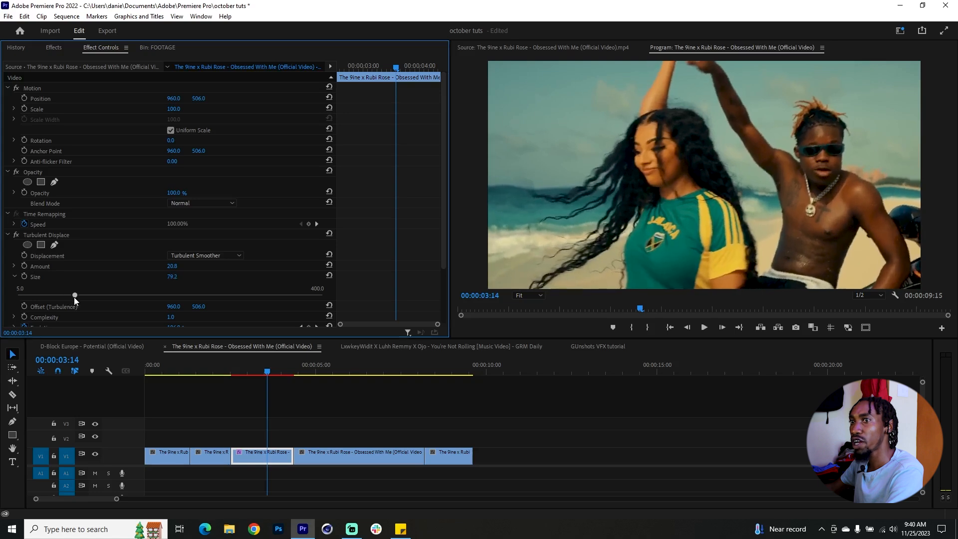
pyautogui.moveTo(268, 373)
pyautogui.mouseDown()
pyautogui.moveTo(236, 373)
pyautogui.moveTo(277, 373)
pyautogui.mouseUp()
# Step: Find the uni.Heatwave effect, apply it to the same third clip, and preview it
pyautogui.hotkey('shift', '7')
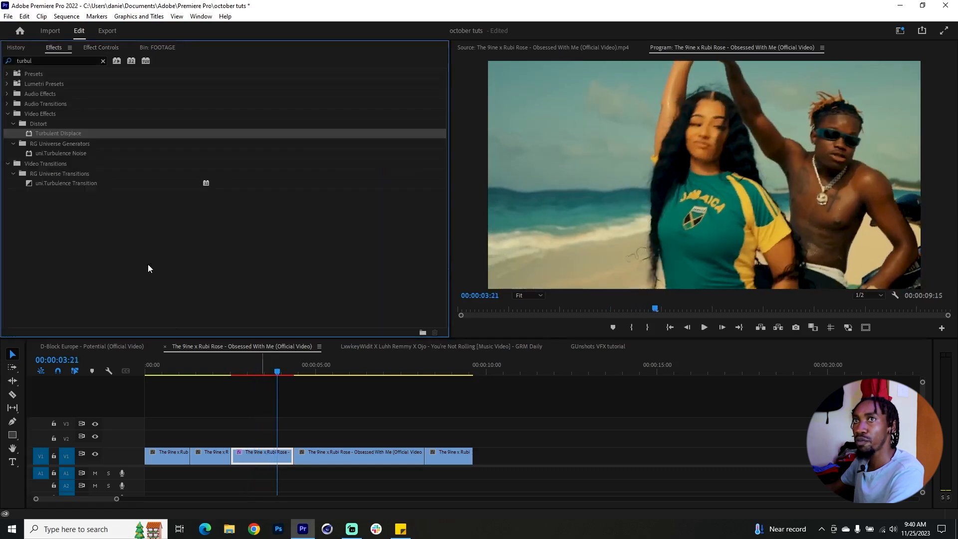
pyautogui.moveTo(62, 61); pyautogui.dragTo(5, 60)
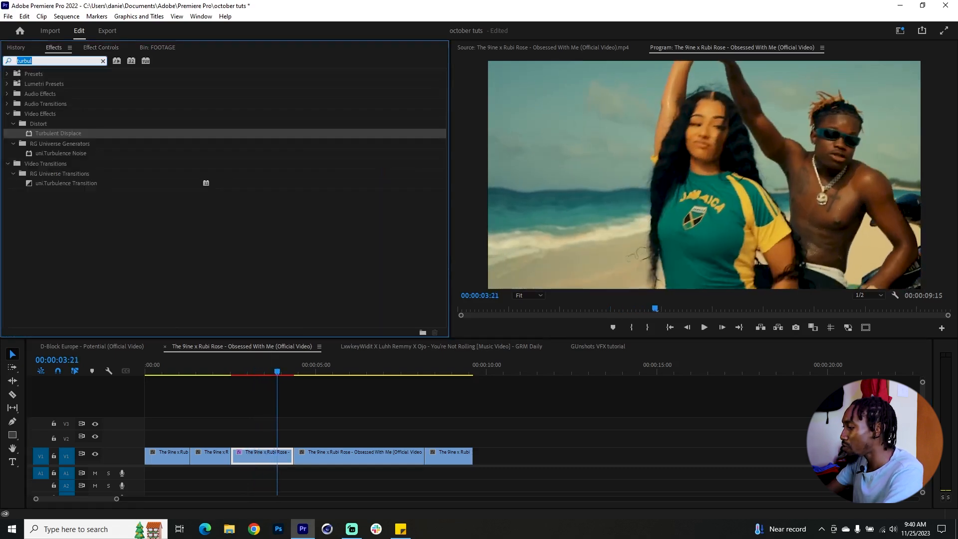
pyautogui.write('uni heatw')
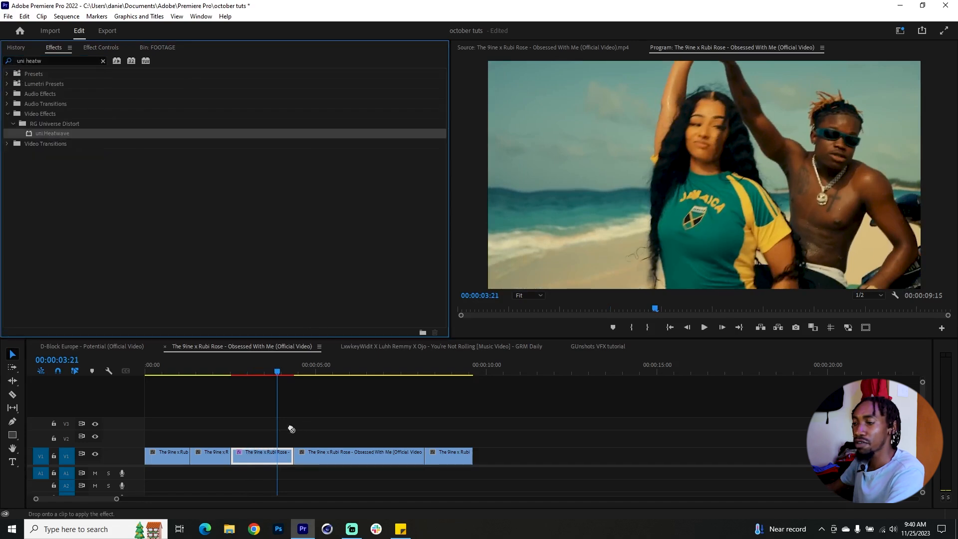
pyautogui.moveTo(254, 453); pyautogui.dragTo(256, 453)
pyautogui.hotkey('shift', '5')
pyautogui.scroll(-5, 234, 232)
pyautogui.moveTo(247, 372); pyautogui.dragTo(267, 374)
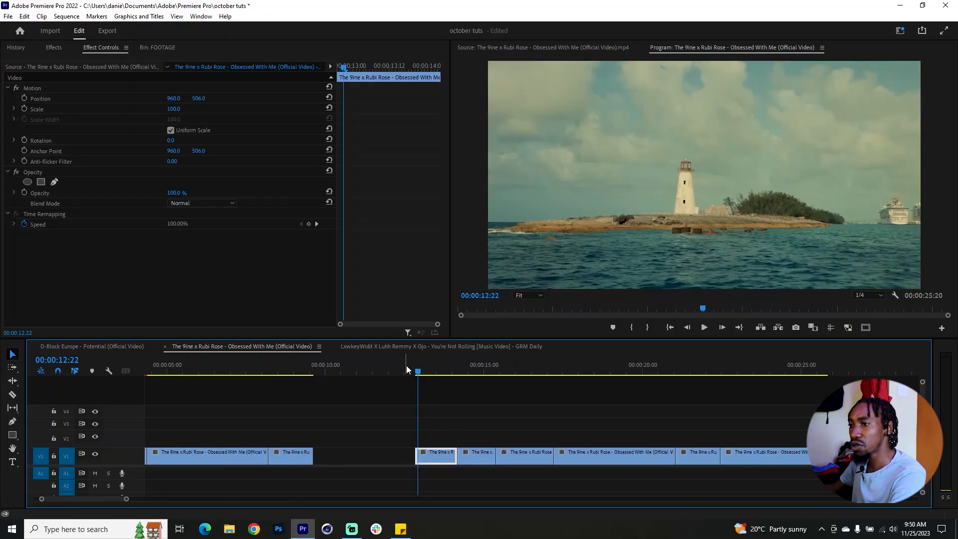
# Step: Stack the jet-ski clip on V2 so it starts just after the beginning of the lighthouse clip on V1
pyautogui.moveTo(414, 372); pyautogui.dragTo(417, 395)
pyautogui.scroll(3, 430, 404)
pyautogui.moveTo(517, 456); pyautogui.dragTo(449, 442)
pyautogui.click(412, 373)
pyautogui.click(414, 373)
# Step: Move the next two clips onto V3 and V4, each starting slightly later than the clip beneath it
pyautogui.moveTo(414, 373); pyautogui.dragTo(427, 374)
pyautogui.moveTo(571, 371)
pyautogui.mouseDown()
pyautogui.moveTo(548, 377)
pyautogui.moveTo(564, 378)
pyautogui.mouseUp()
pyautogui.moveTo(597, 444); pyautogui.dragTo(475, 427)
pyautogui.press('-')
pyautogui.press('-')
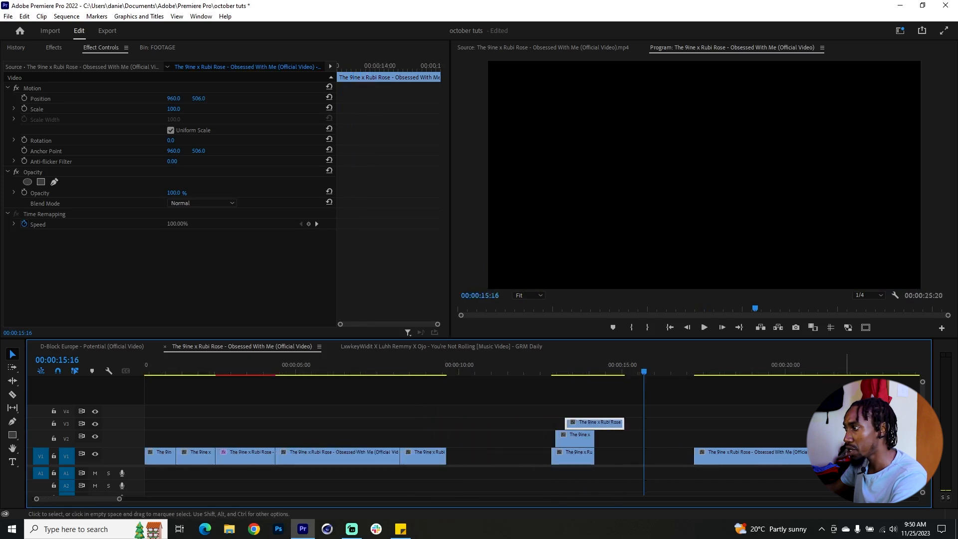
pyautogui.moveTo(823, 367); pyautogui.dragTo(828, 371)
pyautogui.moveTo(843, 451); pyautogui.dragTo(605, 419)
pyautogui.scroll(6, 572, 427)
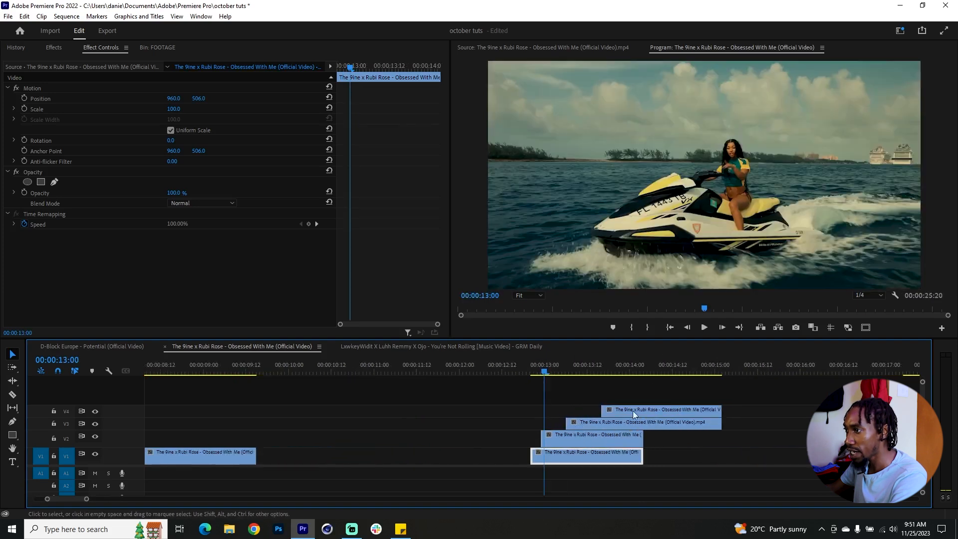
# Step: Select the three stacked clips on V2, V3 and V4 and apply the Crop effect to them
pyautogui.moveTo(576, 394); pyautogui.dragTo(639, 441)
pyautogui.click(157, 48)
pyautogui.click(81, 47)
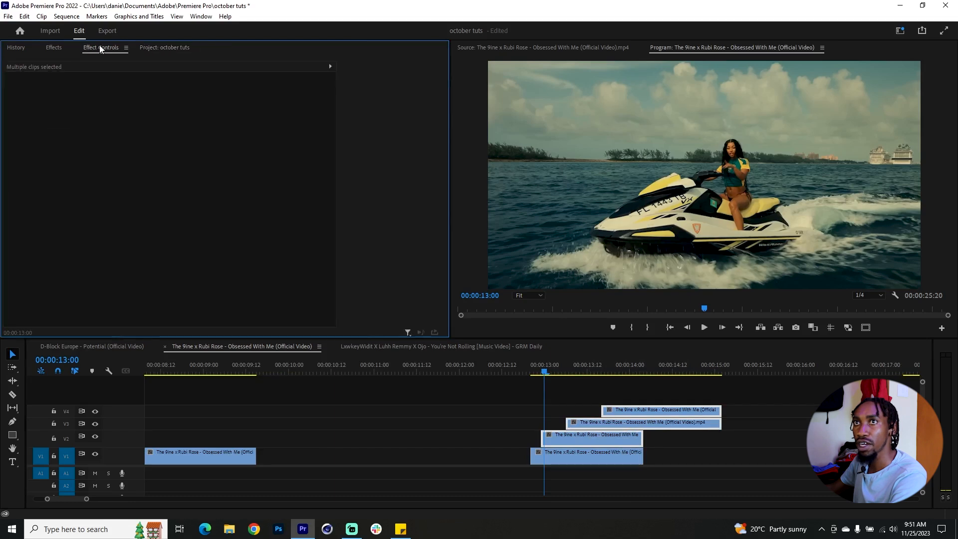
pyautogui.click(53, 47)
pyautogui.click(69, 61)
pyautogui.write('crop')
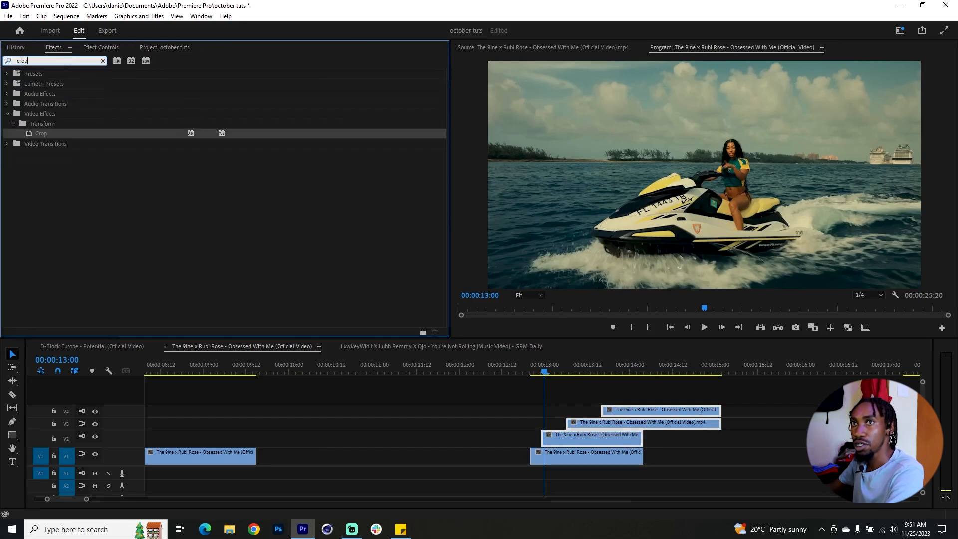
pyautogui.moveTo(120, 138); pyautogui.dragTo(617, 433)
# Step: Scale the jet-ski clip on V2 down to 49
pyautogui.scroll(2, 612, 439)
pyautogui.click(526, 437)
pyautogui.hotkey('shift', '5')
pyautogui.moveTo(173, 111); pyautogui.dragTo(148, 111)
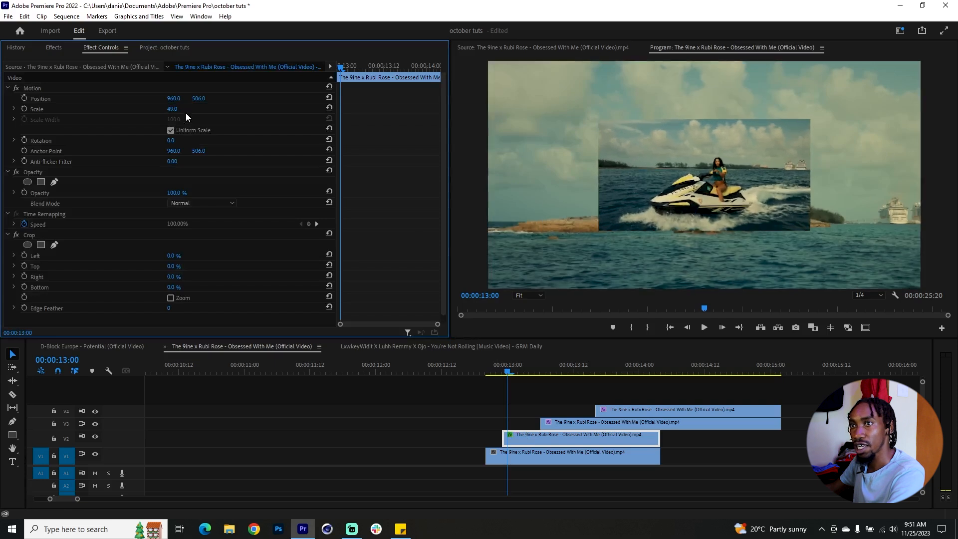
# Step: Crop the V2 clip 17% on the left and 10% on the right, and move it to the upper left of the frame
pyautogui.moveTo(172, 257); pyautogui.dragTo(188, 257)
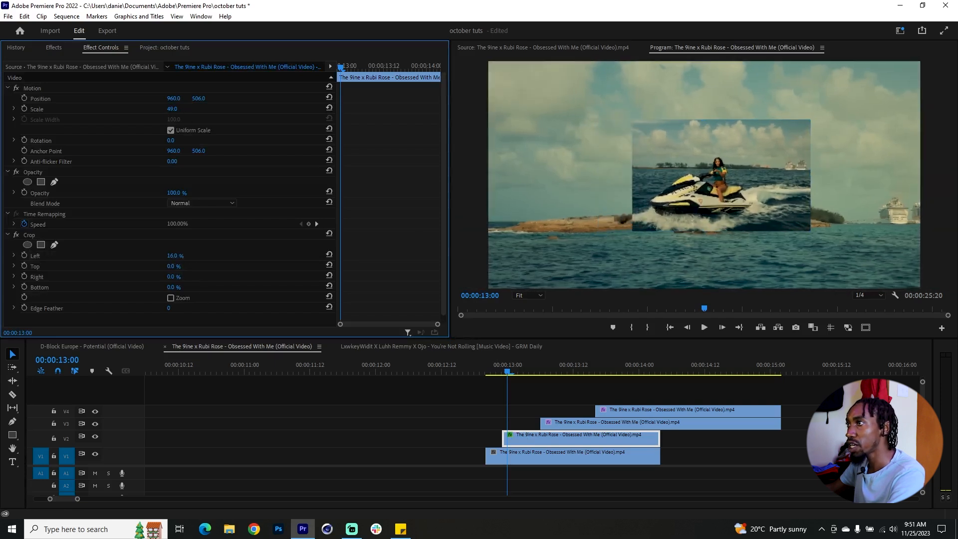
pyautogui.moveTo(189, 257); pyautogui.dragTo(190, 257)
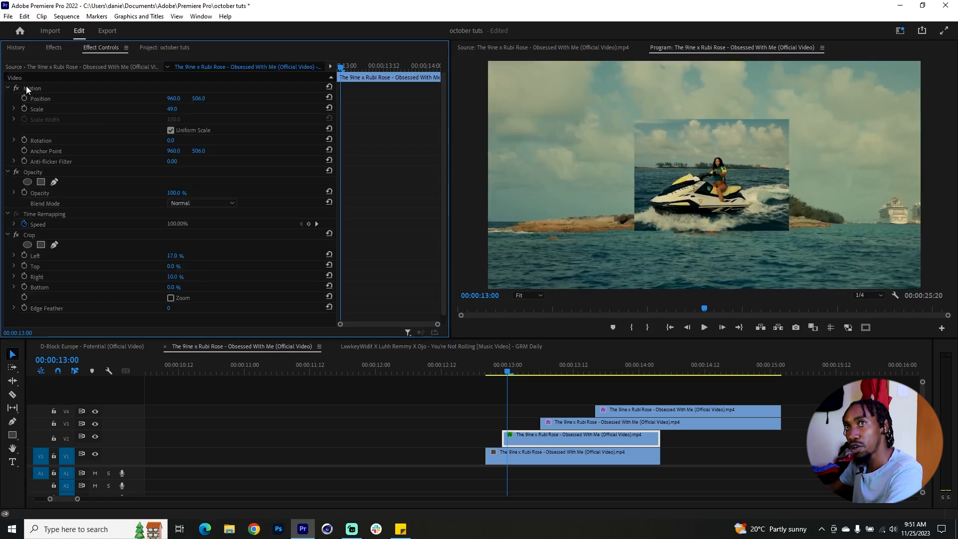
pyautogui.click(28, 89)
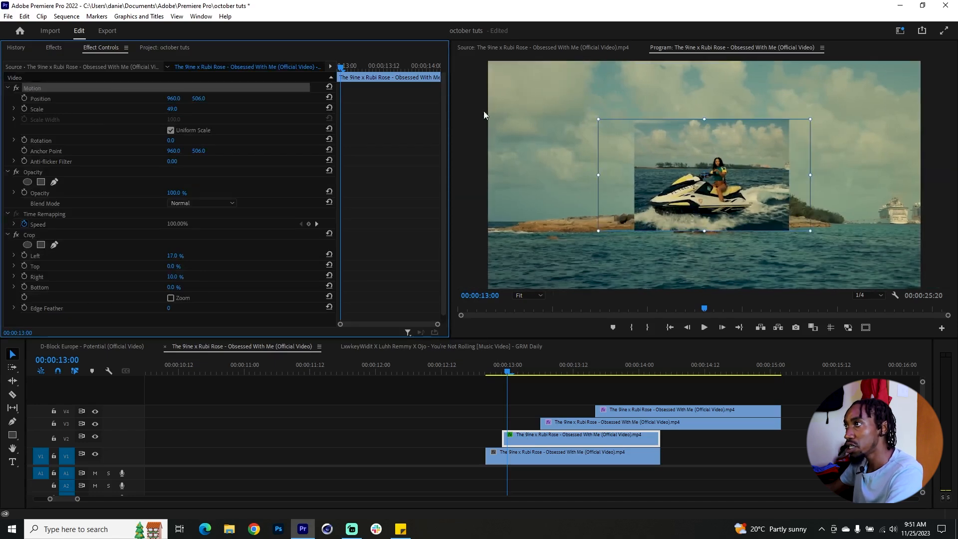
pyautogui.moveTo(724, 150); pyautogui.dragTo(606, 97)
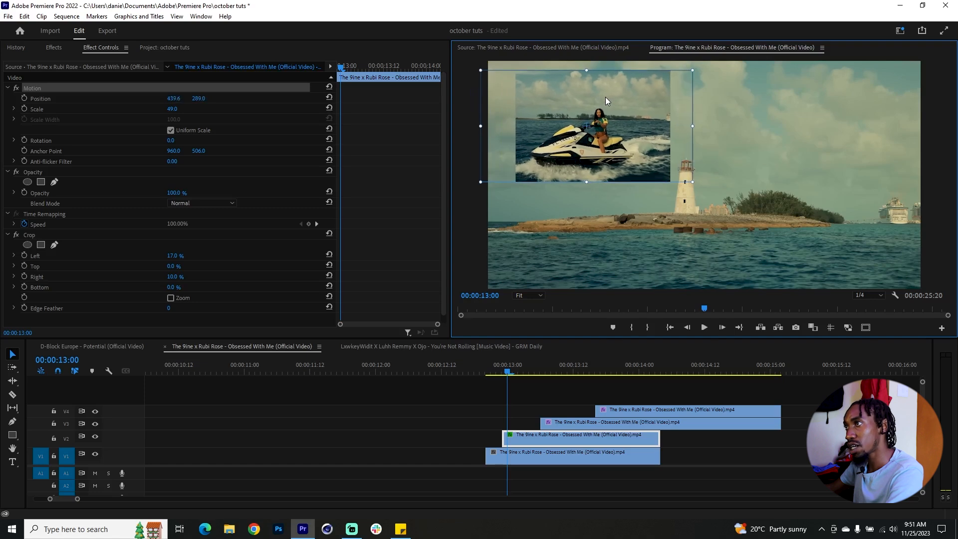
# Step: Shift the V3 clip earlier so it starts a few frames after the V2 clip
pyautogui.click(518, 371)
pyautogui.moveTo(564, 424); pyautogui.dragTo(543, 423)
pyautogui.moveTo(515, 371); pyautogui.dragTo(521, 370)
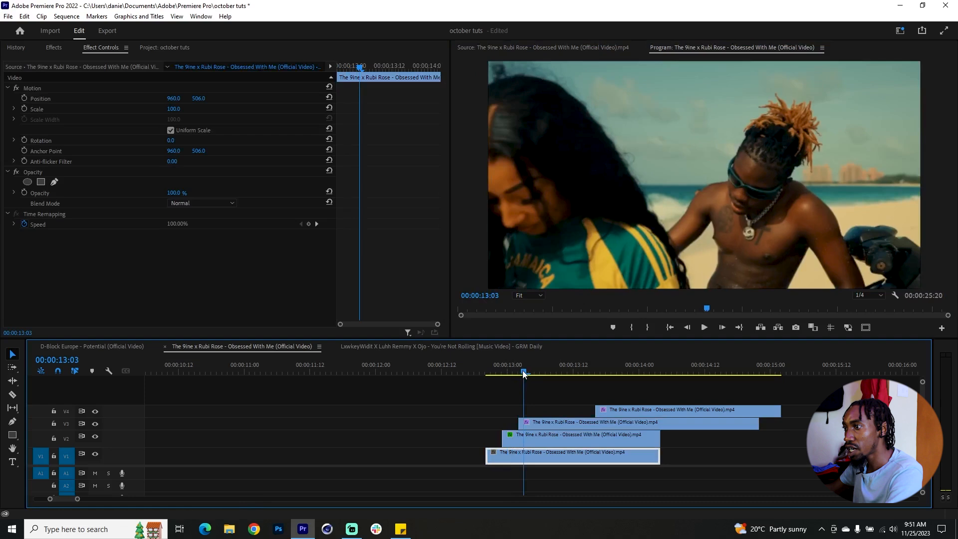
# Step: Scale the V3 clip down to 44 and place it in the lower right of the frame
pyautogui.click(544, 422)
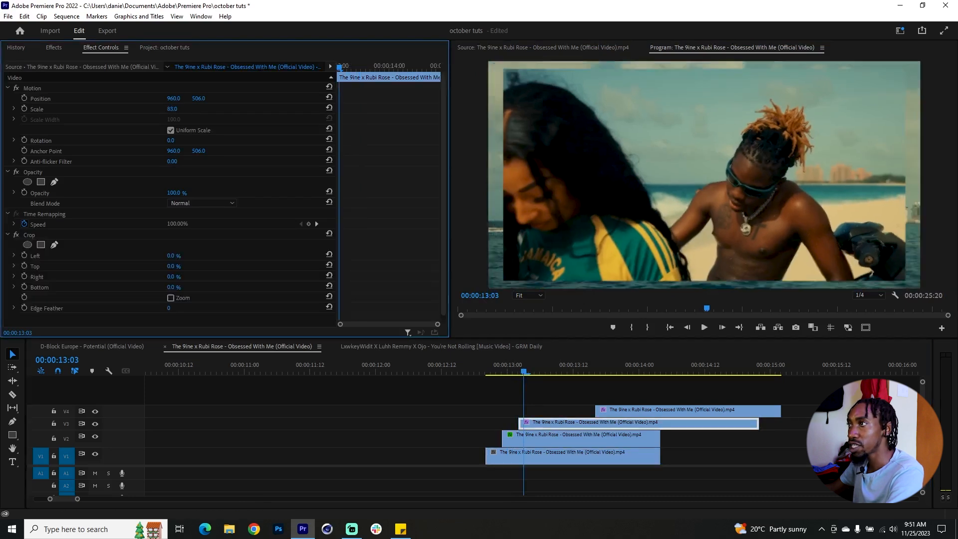
pyautogui.moveTo(172, 109); pyautogui.dragTo(170, 109)
pyautogui.click(70, 88)
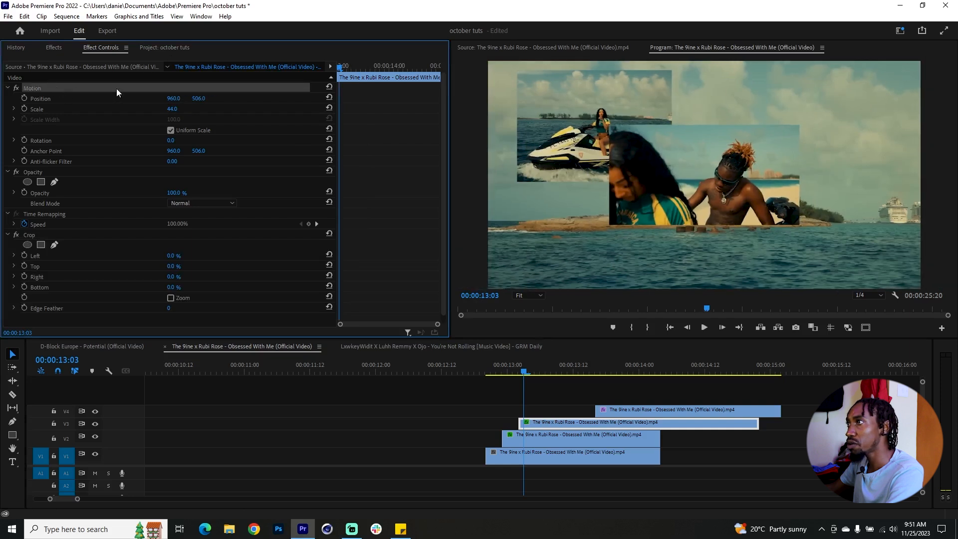
pyautogui.moveTo(682, 164); pyautogui.dragTo(784, 216)
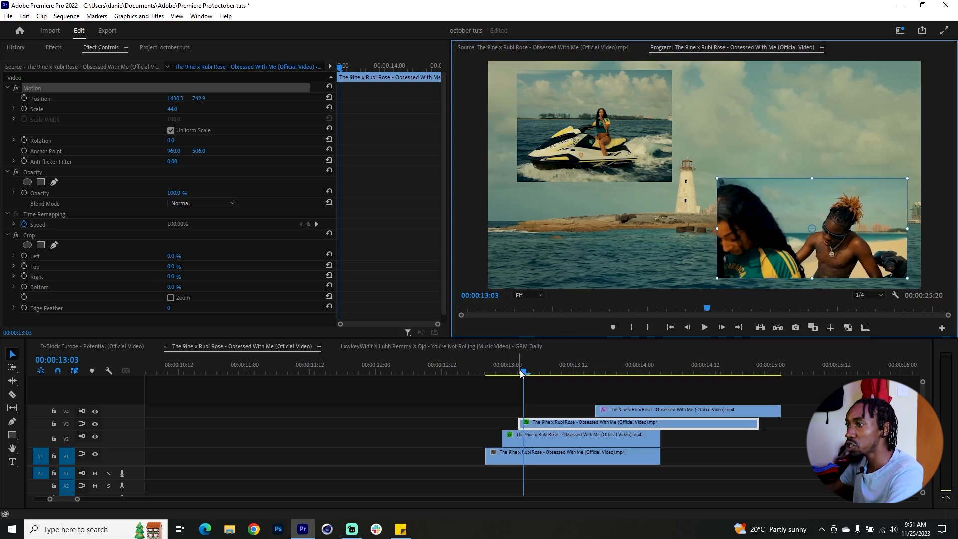
# Step: Trim the end of the lighthouse clip on V1 back to 00:00:13:09
pyautogui.moveTo(523, 371); pyautogui.dragTo(547, 376)
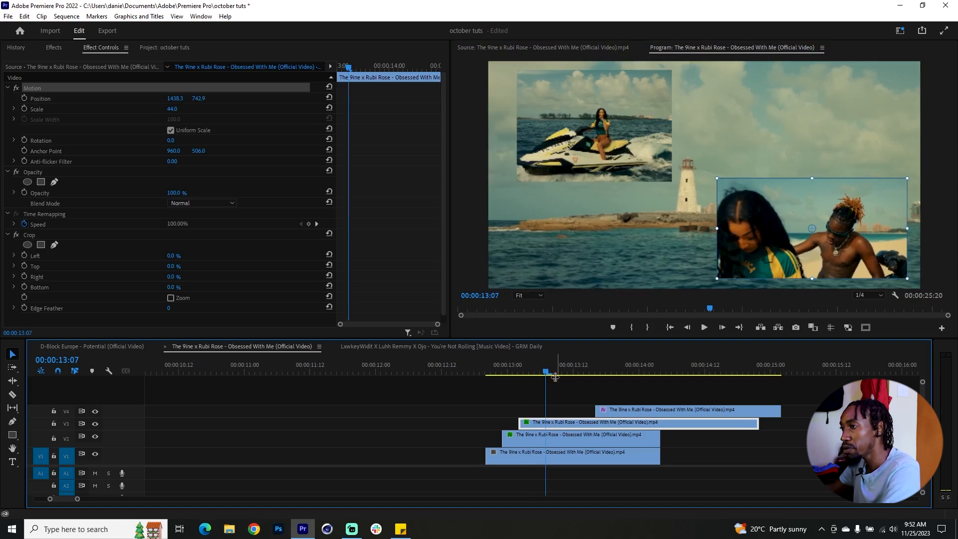
pyautogui.press('Left')
pyautogui.moveTo(547, 372); pyautogui.dragTo(561, 372)
pyautogui.moveTo(659, 454); pyautogui.dragTo(557, 453)
# Step: Move the next background clip on V1 so it starts directly after the trimmed lighthouse clip
pyautogui.scroll(-4, 613, 453)
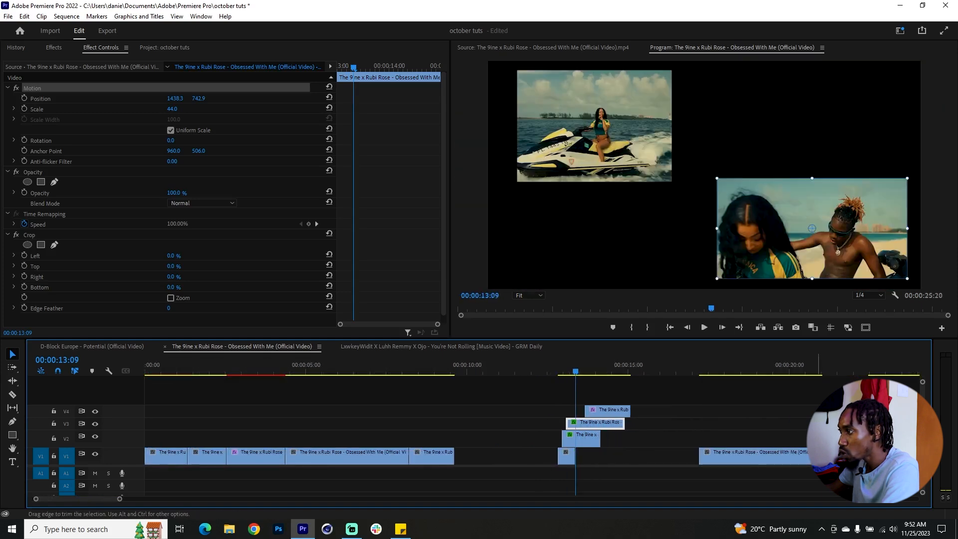
pyautogui.scroll(-1, 660, 474)
pyautogui.scroll(2, 655, 452)
pyautogui.moveTo(715, 452); pyautogui.dragTo(367, 457)
pyautogui.scroll(2, 353, 447)
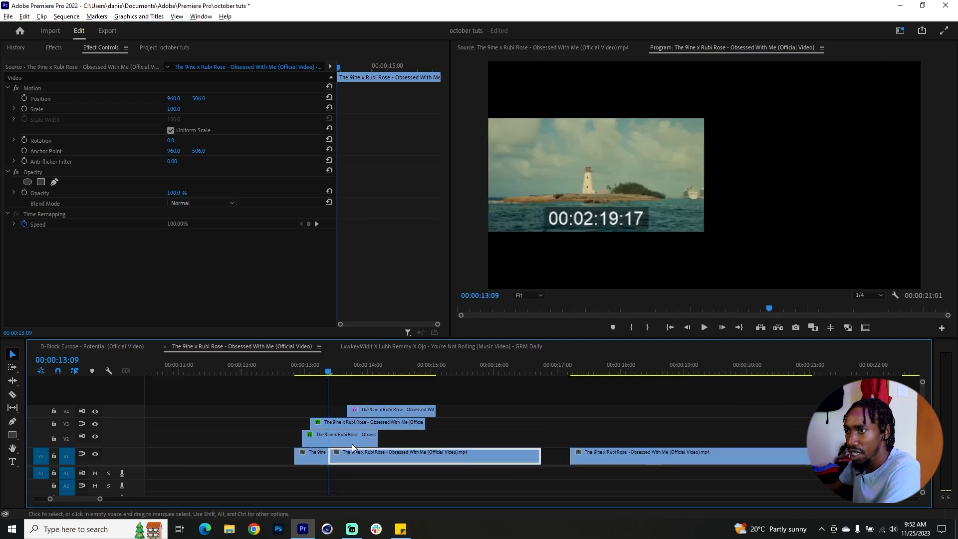
# Step: Scale the V4 clip down to 41 so it sits over the other clips
pyautogui.scroll(1, 373, 429)
pyautogui.moveTo(362, 376); pyautogui.dragTo(363, 376)
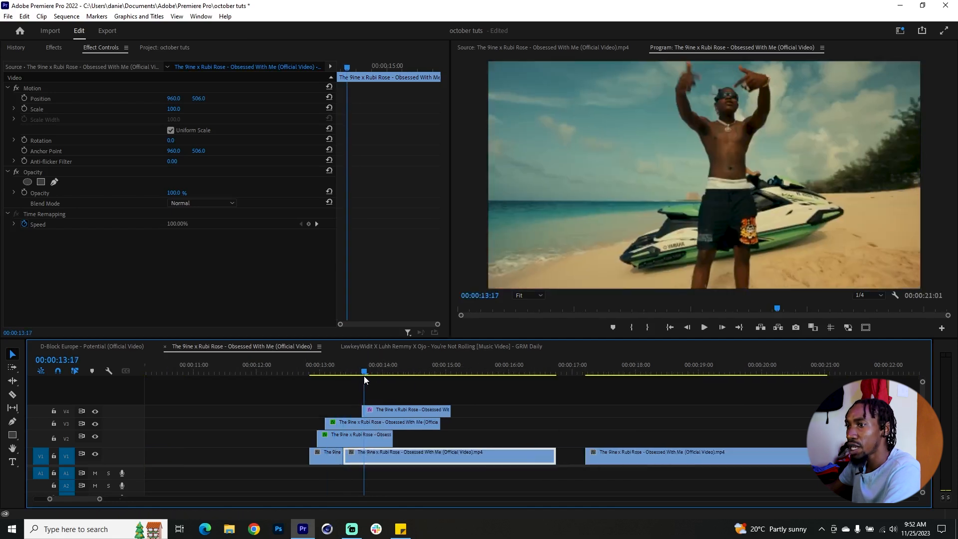
pyautogui.click(381, 409)
pyautogui.hotkey('shift', '7')
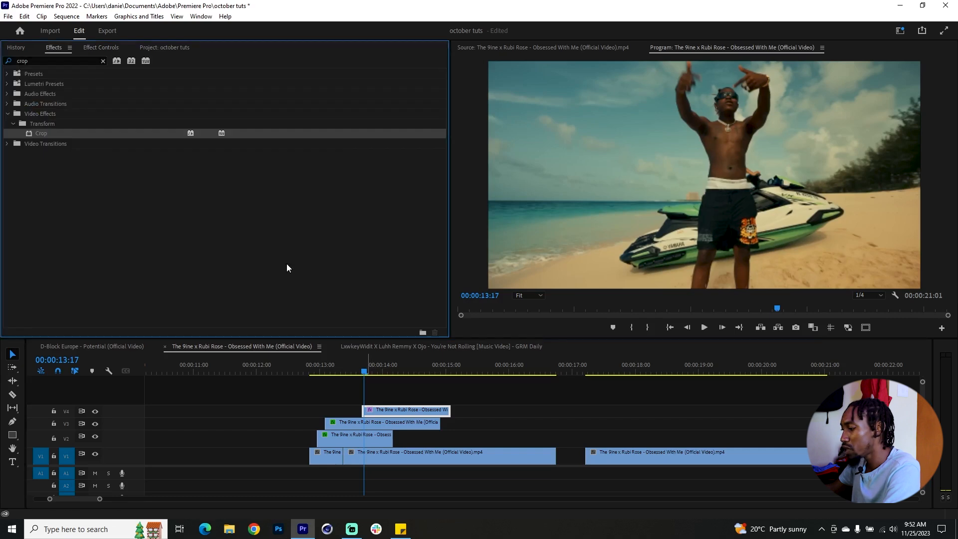
pyautogui.doubleClick(116, 133)
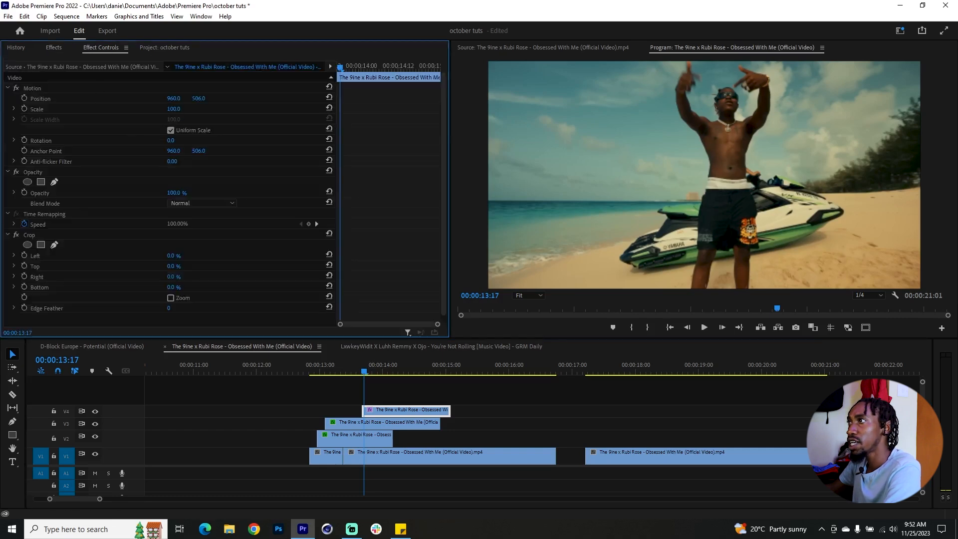
pyautogui.moveTo(173, 109); pyautogui.dragTo(160, 109)
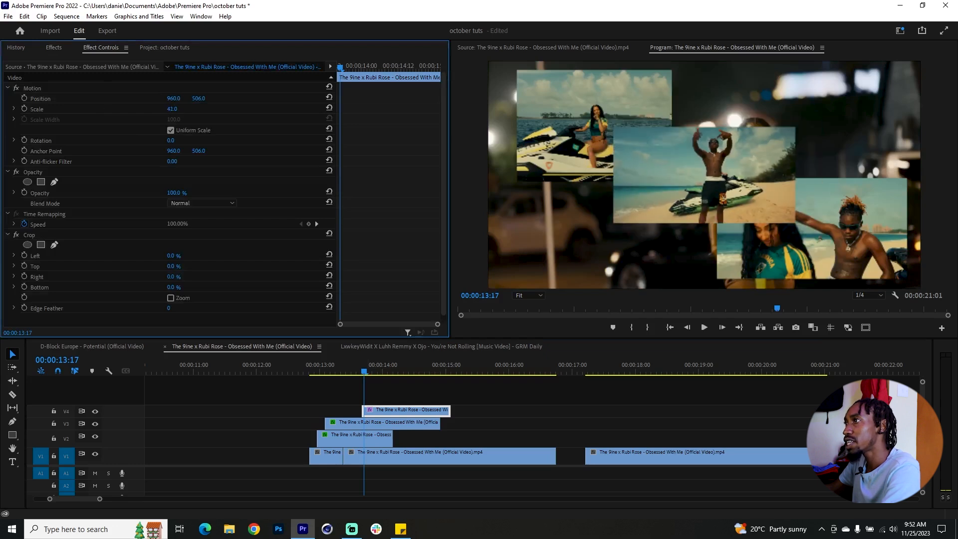
# Step: Shift the V4 clip earlier so it starts soon after the V3 clip
pyautogui.click(336, 368)
pyautogui.moveTo(372, 414); pyautogui.dragTo(353, 414)
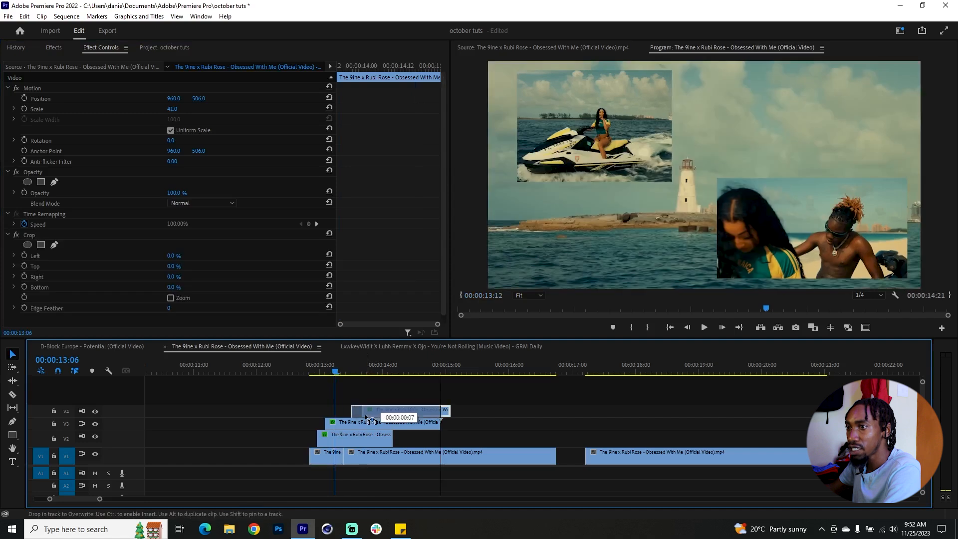
pyautogui.click(342, 369)
# Step: Set the label colour of the V1 background clips to Violet and play through the layered collage section
pyautogui.scroll(2, 372, 470)
pyautogui.moveTo(433, 477); pyautogui.dragTo(322, 460)
pyautogui.rightClick(322, 459)
pyautogui.moveTo(399, 322)
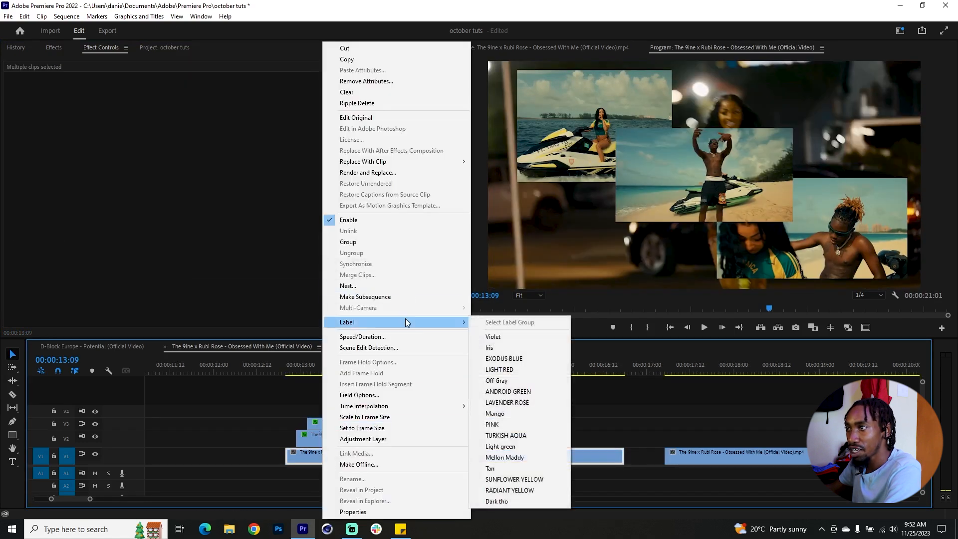
pyautogui.click(533, 334)
pyautogui.moveTo(302, 374); pyautogui.dragTo(397, 374)
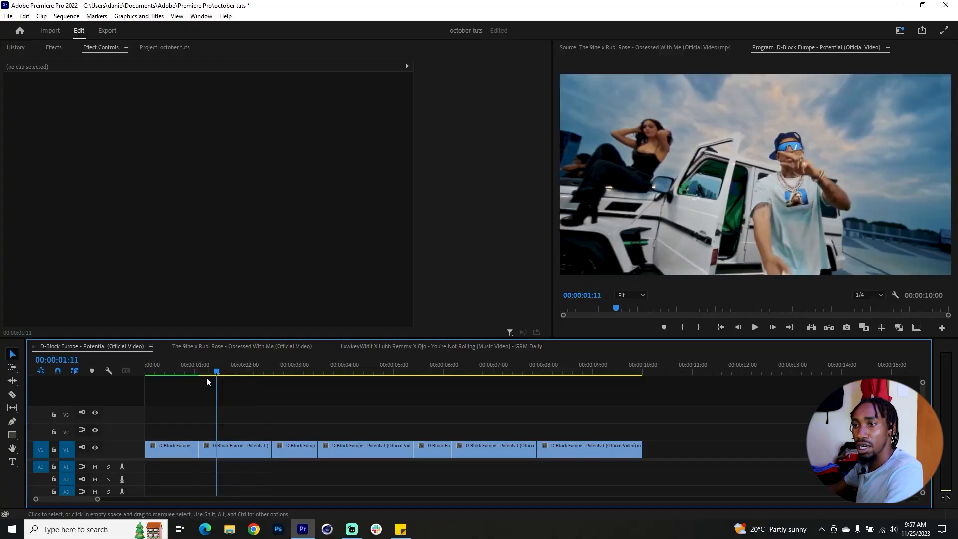
# Step: In the D-Block Europe sequence, duplicate the end portion of the second V1 clip onto V2 directly above it
pyautogui.moveTo(221, 370); pyautogui.dragTo(256, 373)
pyautogui.moveTo(231, 451); pyautogui.dragTo(253, 431)
pyautogui.moveTo(239, 367); pyautogui.dragTo(260, 371)
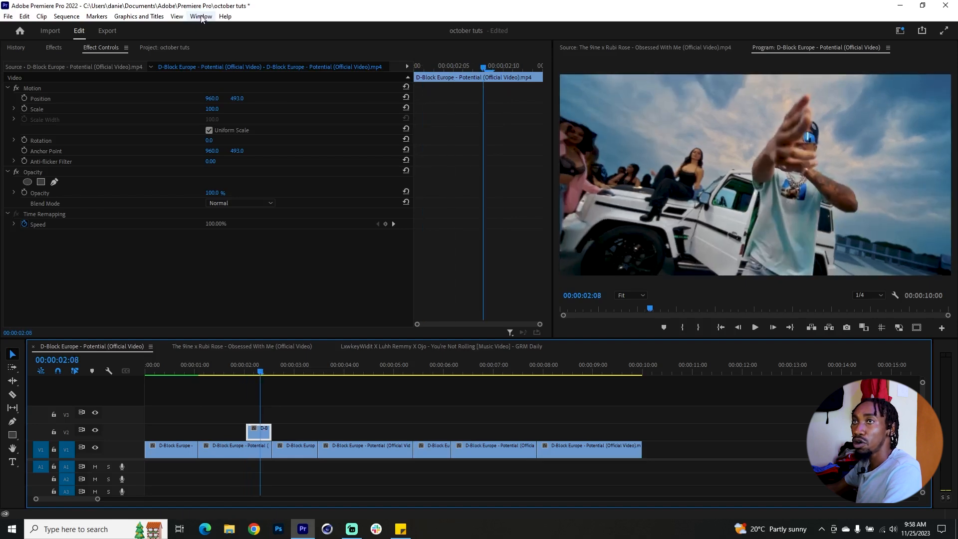
# Step: Overexpose the V2 clip in Lumetri Color with exposure 2.9, highlights -56.9 and whites 79.0, and close the colour controls
pyautogui.click(201, 16)
pyautogui.click(222, 262)
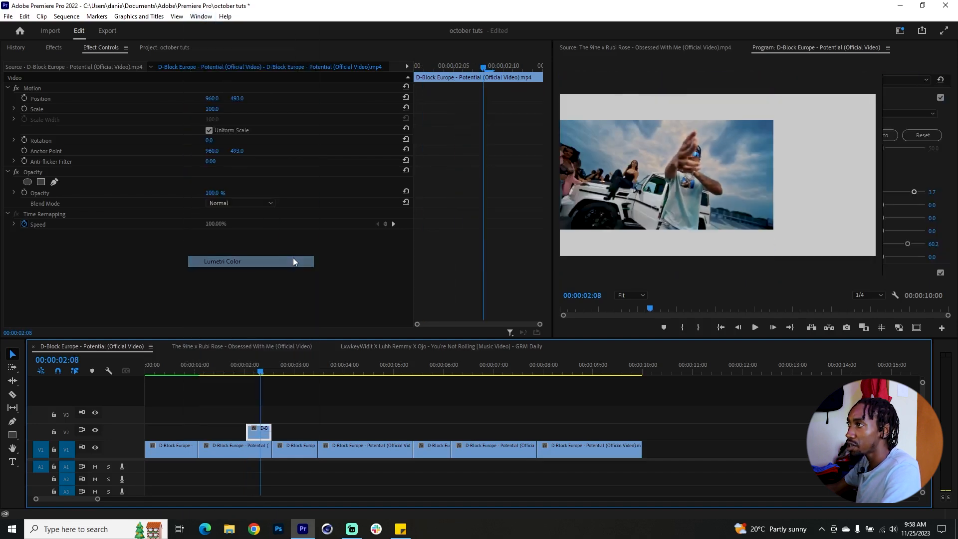
pyautogui.moveTo(882, 191); pyautogui.dragTo(907, 193)
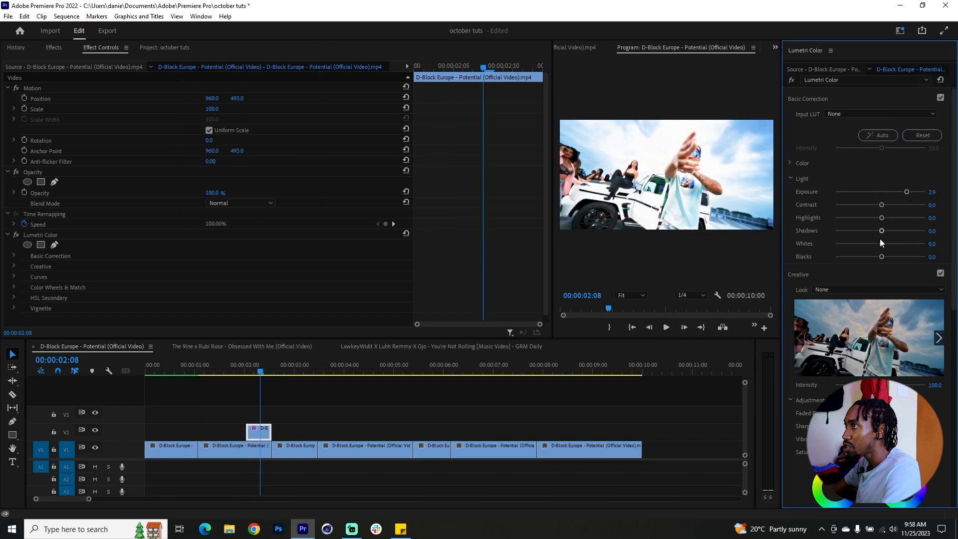
pyautogui.moveTo(884, 243); pyautogui.dragTo(917, 244)
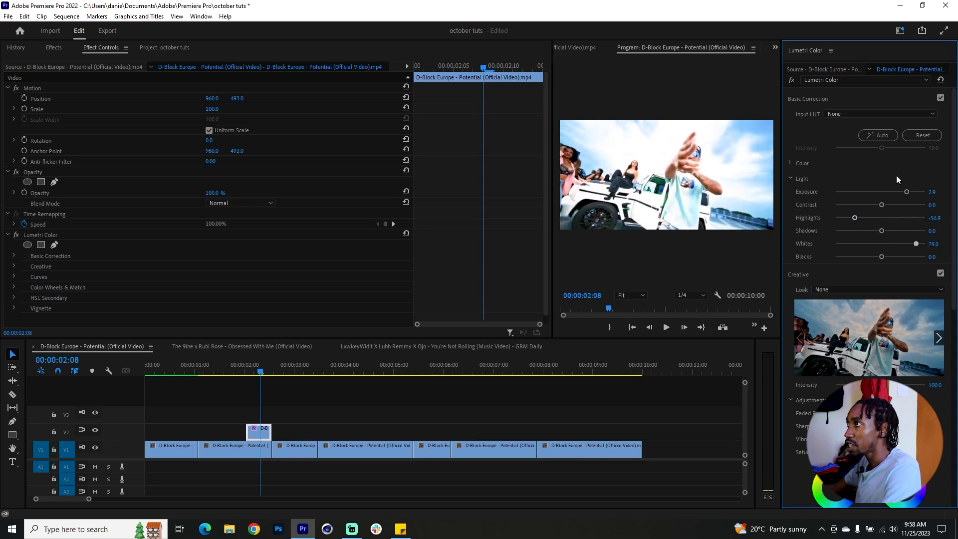
pyautogui.rightClick(812, 52)
pyautogui.click(824, 54)
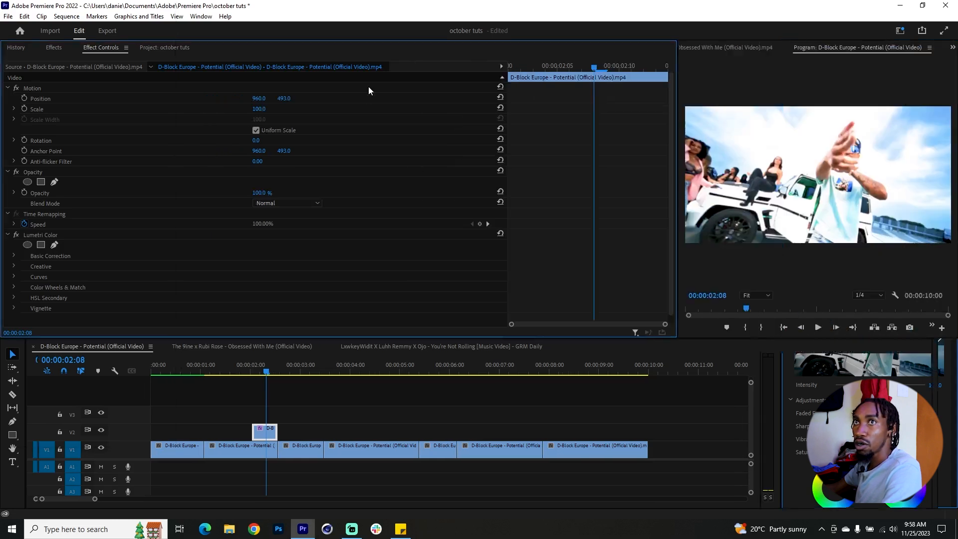
# Step: Apply Directional Blur to the V2 clip with a direction of 47° and a blur length of 15
pyautogui.click(53, 48)
pyautogui.click(62, 59)
pyautogui.write('direct')
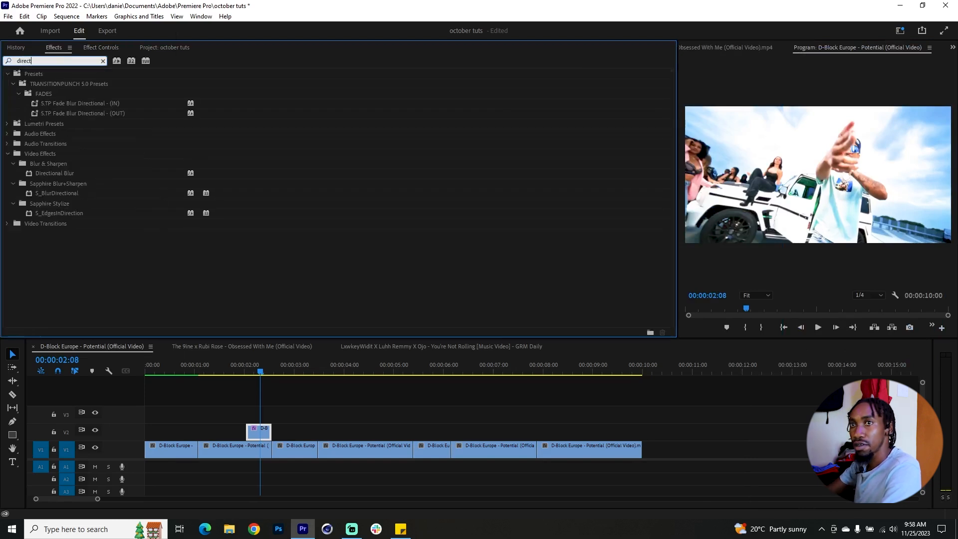
pyautogui.moveTo(54, 173); pyautogui.dragTo(260, 432)
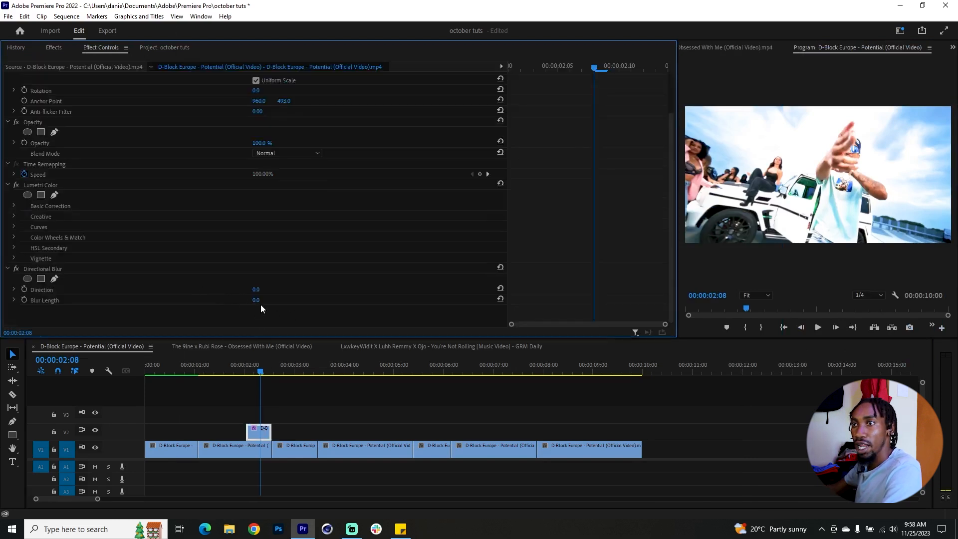
pyautogui.moveTo(256, 300); pyautogui.dragTo(264, 300)
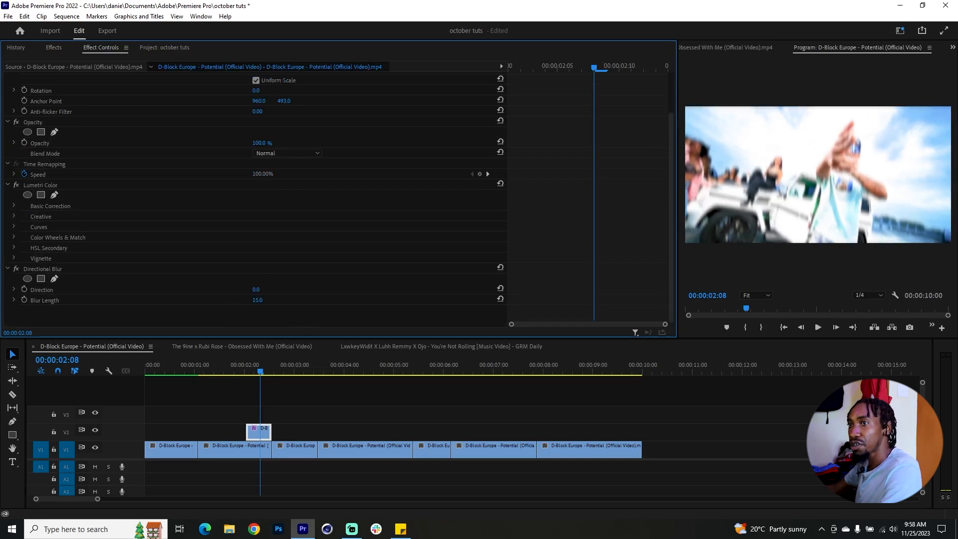
pyautogui.moveTo(256, 289); pyautogui.dragTo(263, 289)
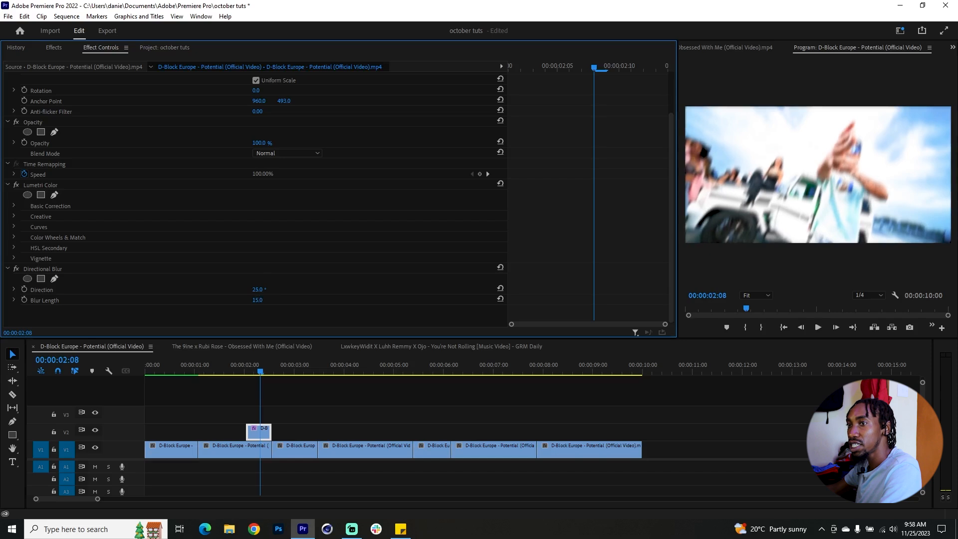
pyautogui.moveTo(257, 290); pyautogui.dragTo(259, 290)
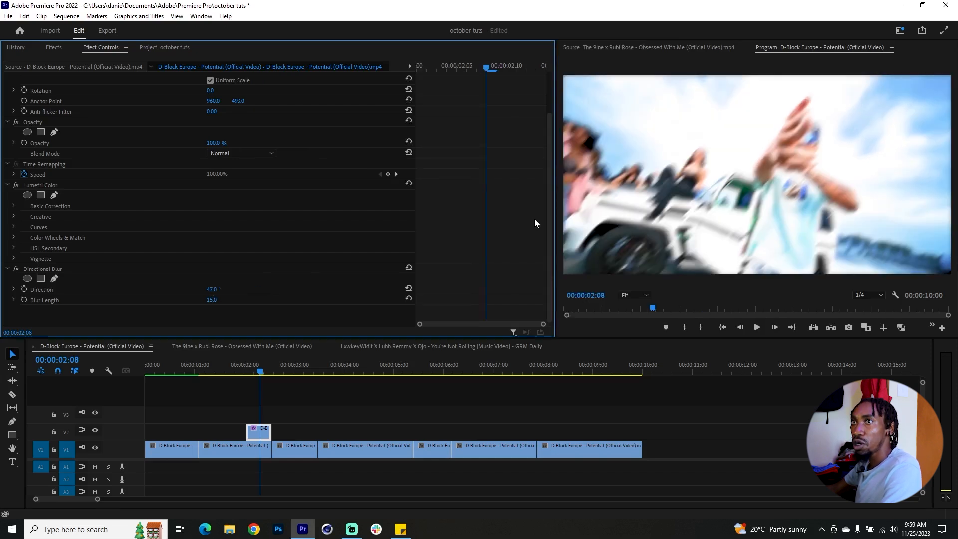
# Step: Scale the V2 clip up to 118 and reposition it to 1126, 542
pyautogui.scroll(3, 529, 213)
pyautogui.click(188, 106)
pyautogui.moveTo(223, 111)
pyautogui.mouseDown()
pyautogui.moveTo(234, 112)
pyautogui.moveTo(211, 98)
pyautogui.moveTo(229, 97)
pyautogui.mouseUp()
pyautogui.moveTo(215, 99); pyautogui.dragTo(193, 98)
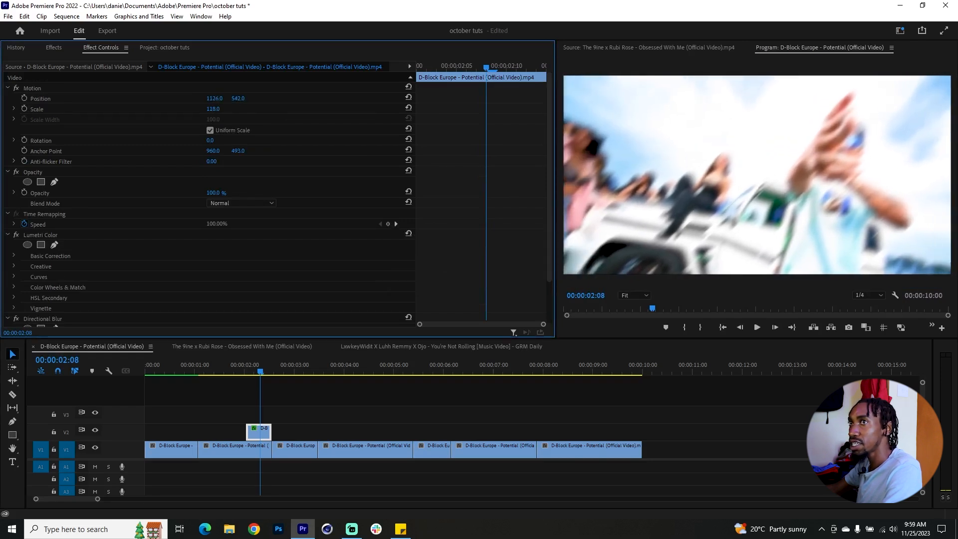
# Step: Apply the Strobe Light effect to the V2 clip and set Strobe to Makes Layer Transparent
pyautogui.click(52, 47)
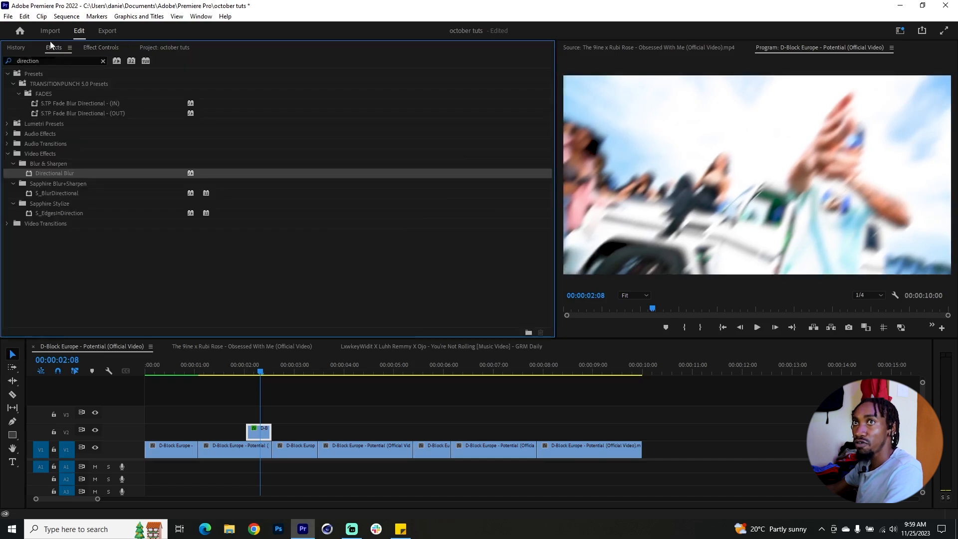
pyautogui.click(58, 60)
pyautogui.write('strobe')
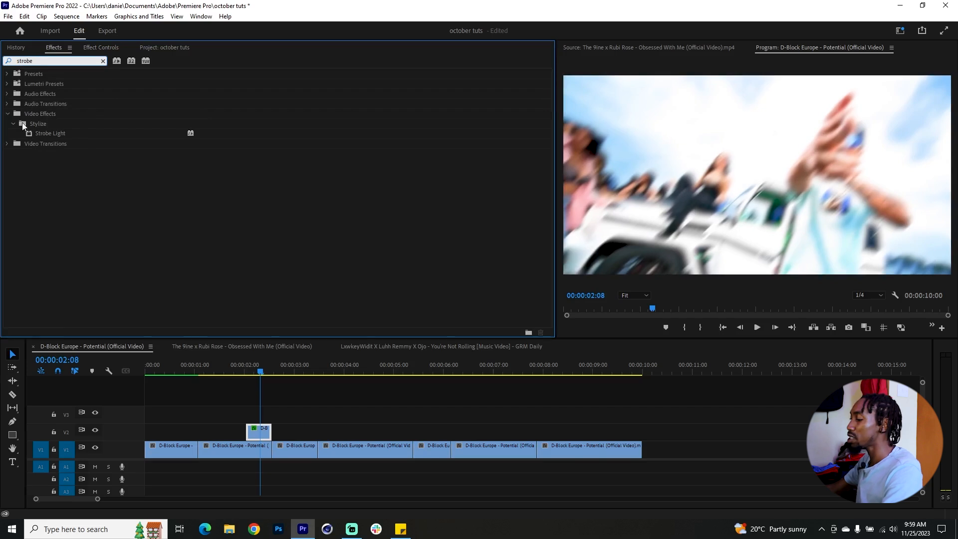
pyautogui.moveTo(49, 136); pyautogui.dragTo(262, 450)
pyautogui.scroll(-6, 268, 290)
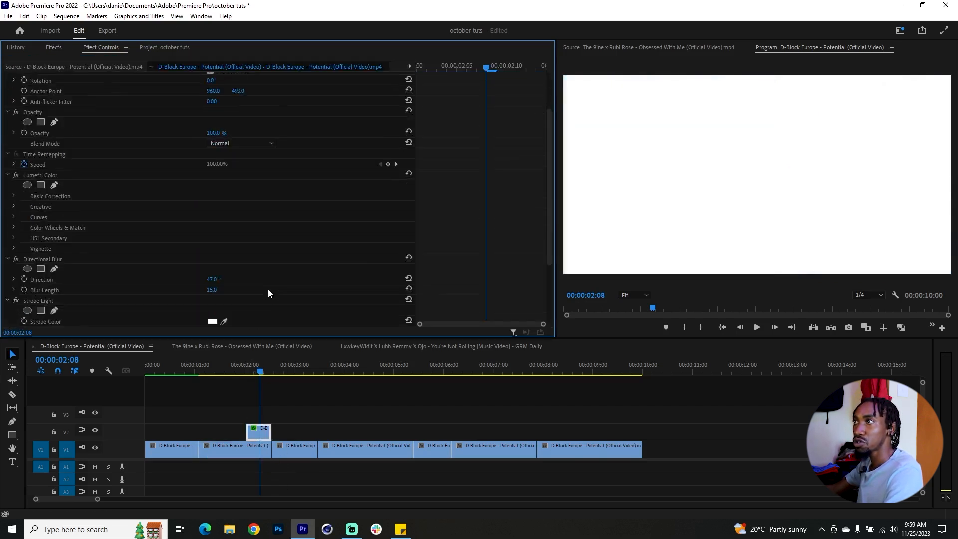
pyautogui.click(248, 277)
pyautogui.click(257, 299)
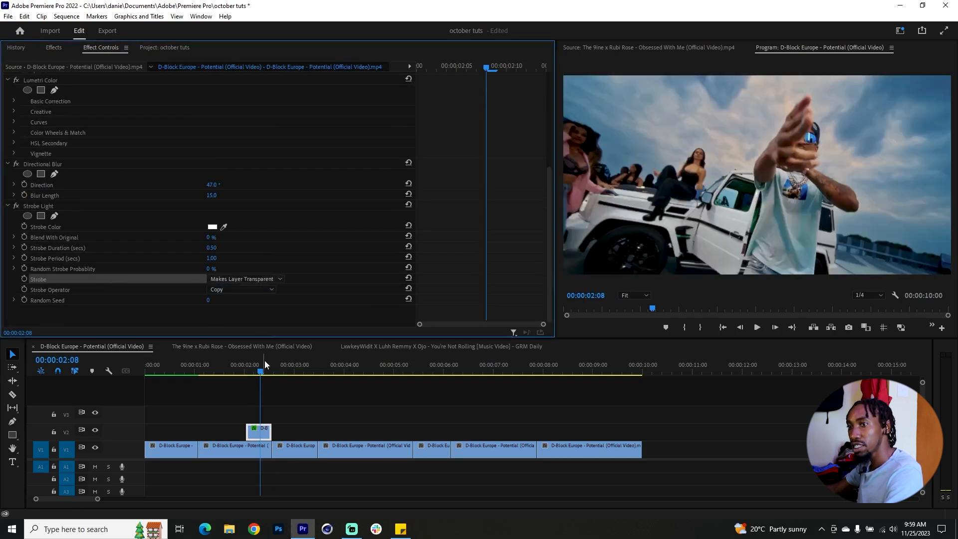
# Step: Set the Strobe Light duration to 0.08 seconds and the strobe period to 0.16 seconds
pyautogui.moveTo(240, 370)
pyautogui.mouseDown()
pyautogui.moveTo(268, 370)
pyautogui.moveTo(253, 370)
pyautogui.mouseUp()
pyautogui.click(255, 430)
pyautogui.scroll(-3, 471, 271)
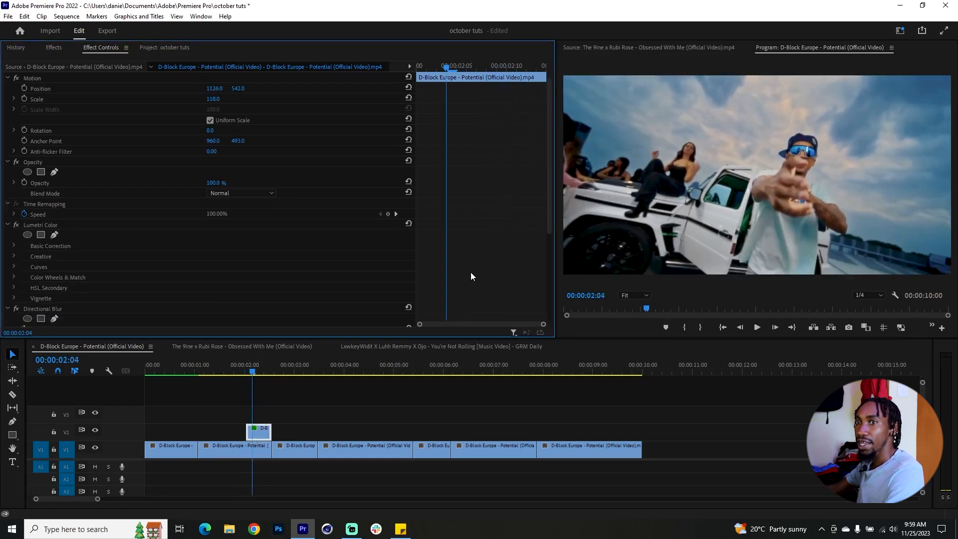
pyautogui.scroll(-2, 457, 295)
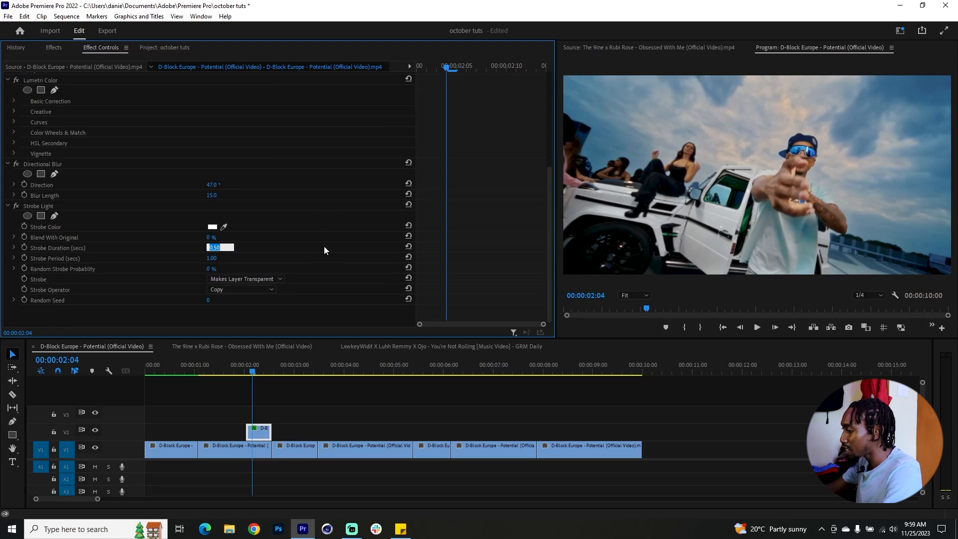
pyautogui.write('.08')
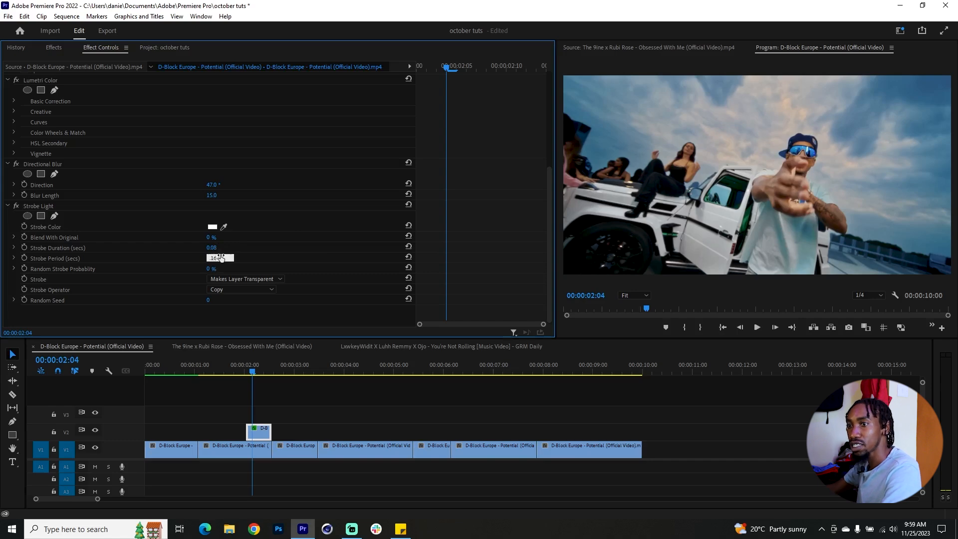
pyautogui.press('Return')
# Step: Move the V2 strobe clip earlier so it starts at 00:00:01:16 and preview the flashing effect
pyautogui.moveTo(242, 368); pyautogui.dragTo(229, 366)
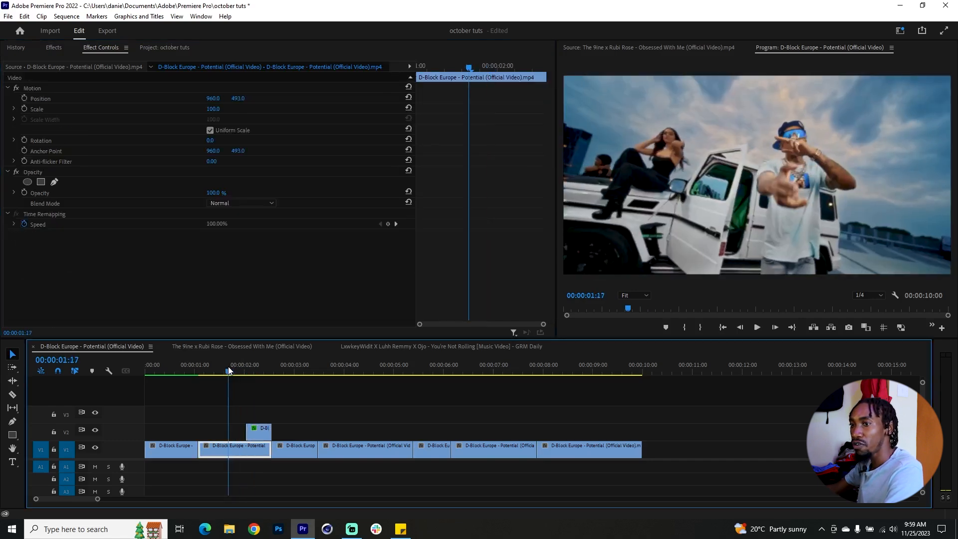
pyautogui.moveTo(258, 373); pyautogui.dragTo(250, 430)
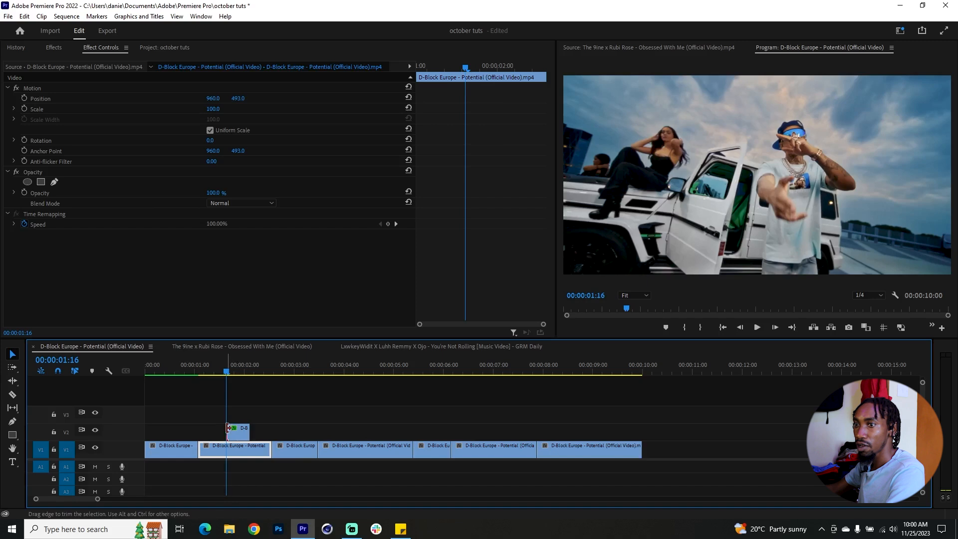
pyautogui.moveTo(215, 367); pyautogui.dragTo(271, 387)
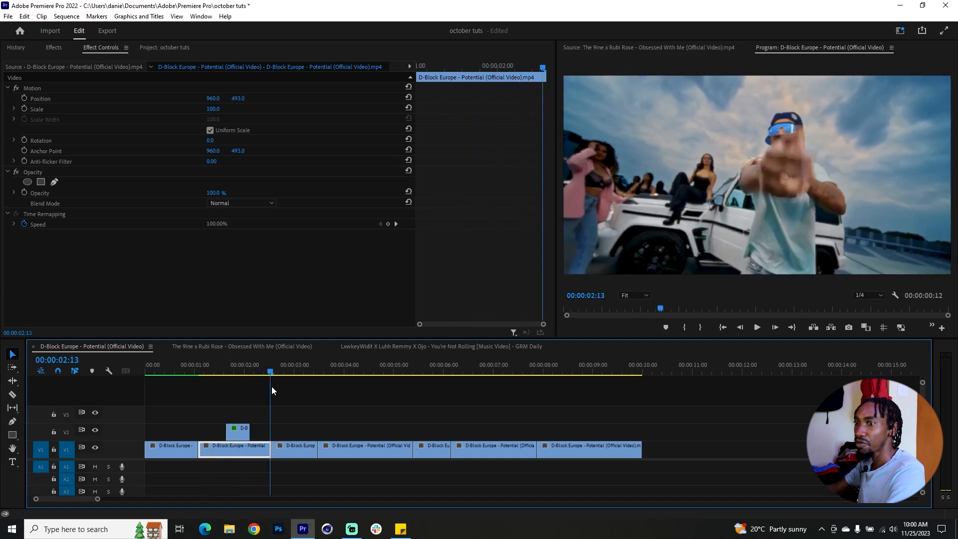
pyautogui.click(214, 370)
pyautogui.moveTo(214, 369); pyautogui.dragTo(284, 382)
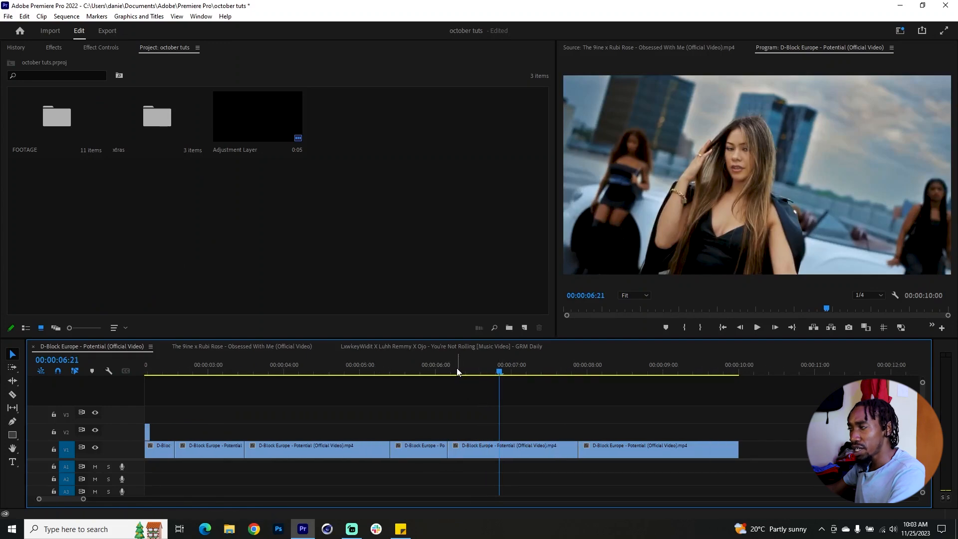
# Step: Open the Lens Flare Overlay from the xtras bin and place it on V2 above the clip of the long-haired woman
pyautogui.moveTo(457, 368); pyautogui.dragTo(481, 390)
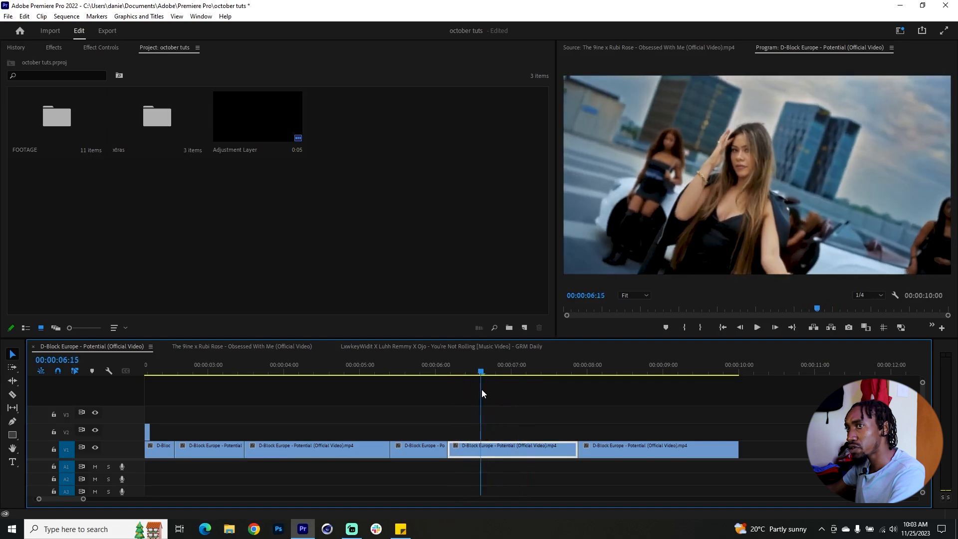
pyautogui.doubleClick(163, 145)
pyautogui.doubleClick(271, 106)
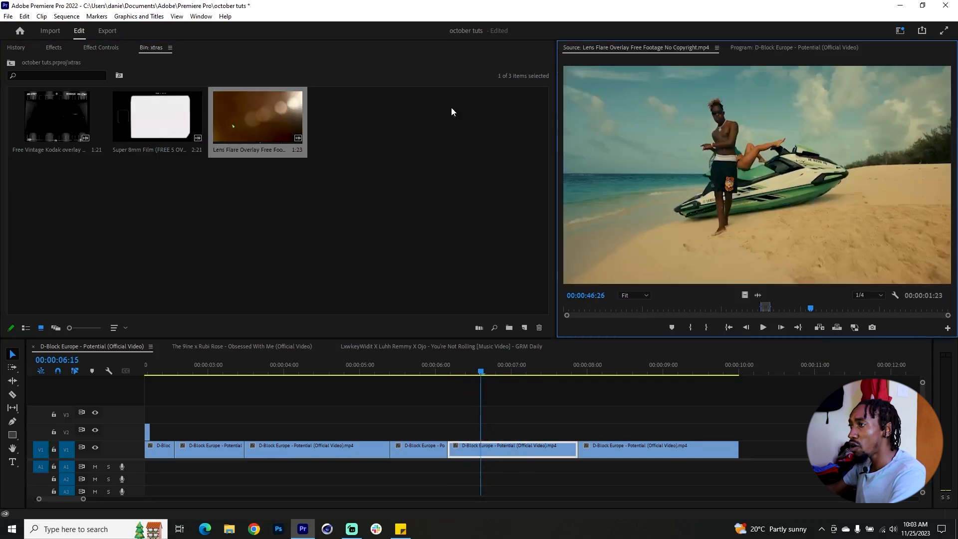
pyautogui.click(759, 309)
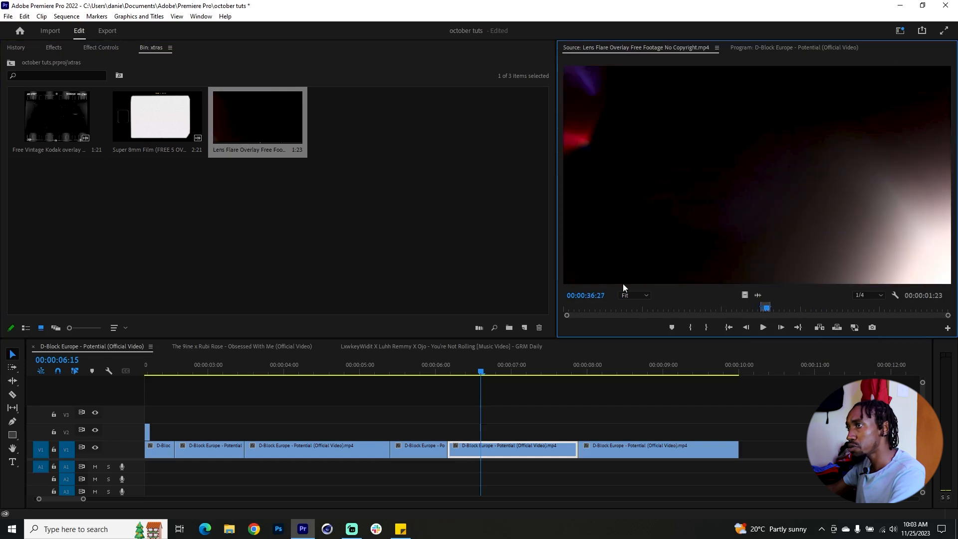
pyautogui.moveTo(557, 269); pyautogui.dragTo(537, 270)
pyautogui.click(760, 310)
pyautogui.moveTo(759, 309); pyautogui.dragTo(448, 442)
pyautogui.click(517, 434)
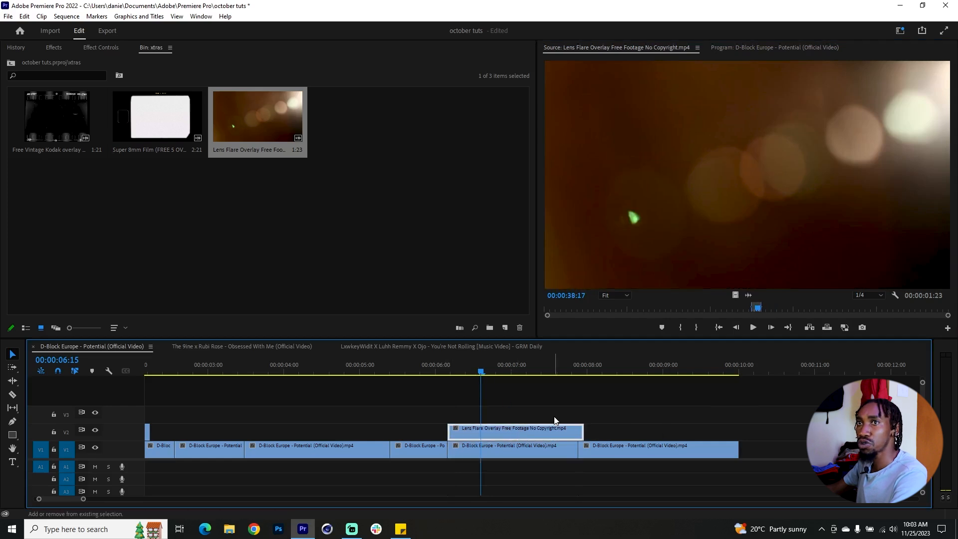
# Step: Set the lens flare overlay's blend mode to Screen with 57% opacity and preview it
pyautogui.hotkey('shift', '5')
pyautogui.click(240, 202)
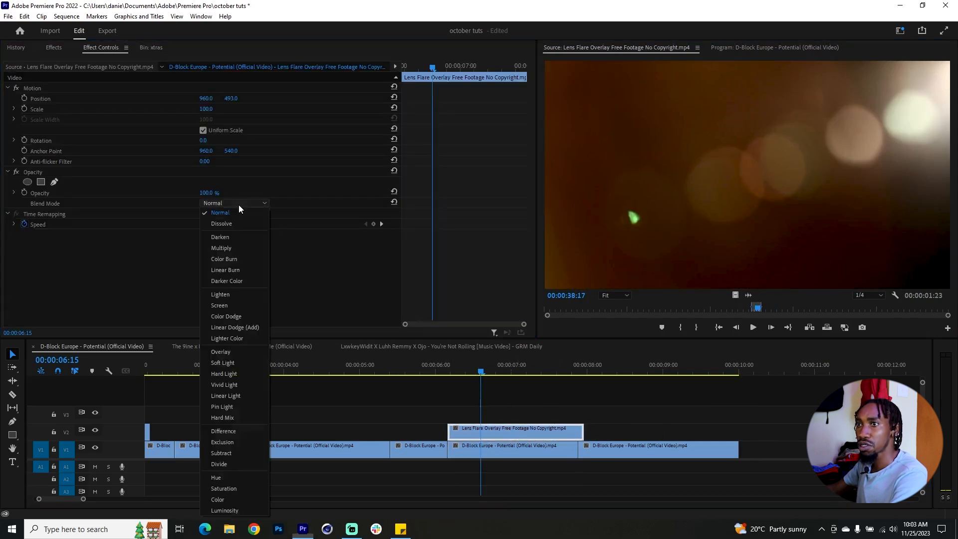
pyautogui.click(230, 306)
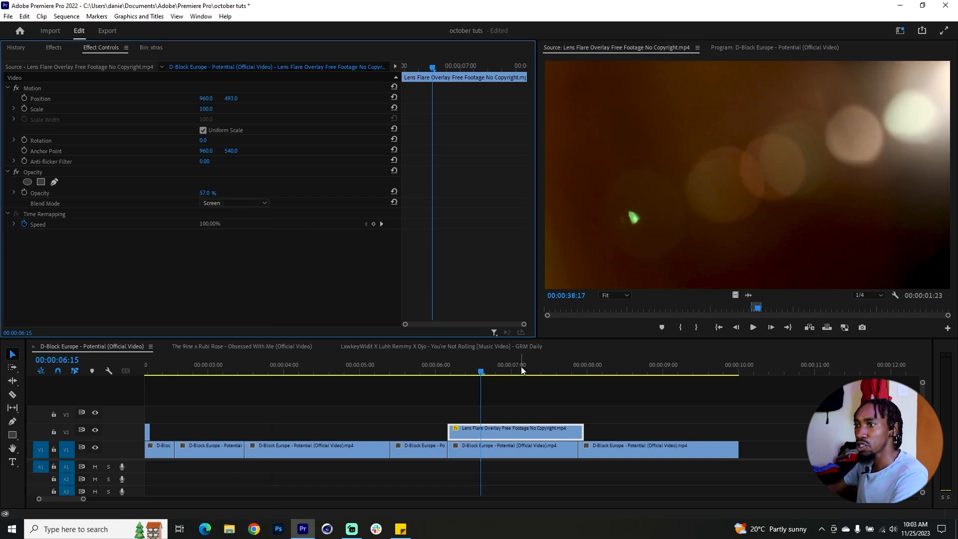
pyautogui.moveTo(478, 371); pyautogui.dragTo(525, 370)
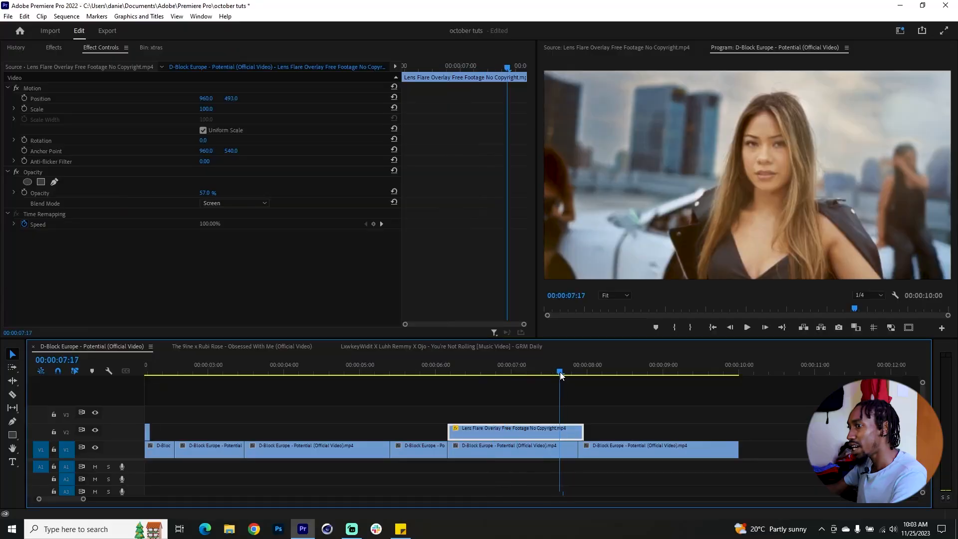
# Step: Trim the lens flare overlay to the end of the clip beneath and duplicate it over the white vehicle's interior clip
pyautogui.moveTo(561, 373); pyautogui.dragTo(529, 377)
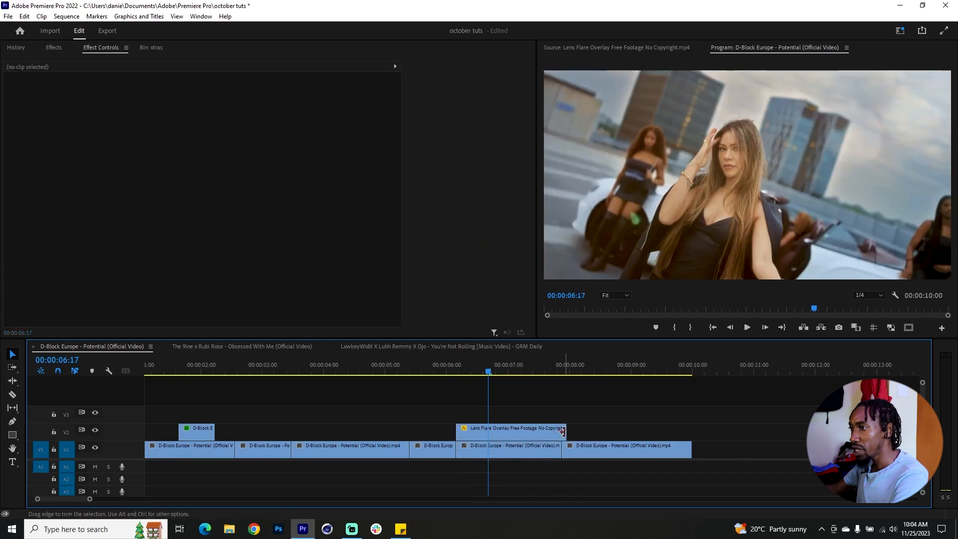
pyautogui.moveTo(565, 431); pyautogui.dragTo(362, 430)
pyautogui.click(304, 373)
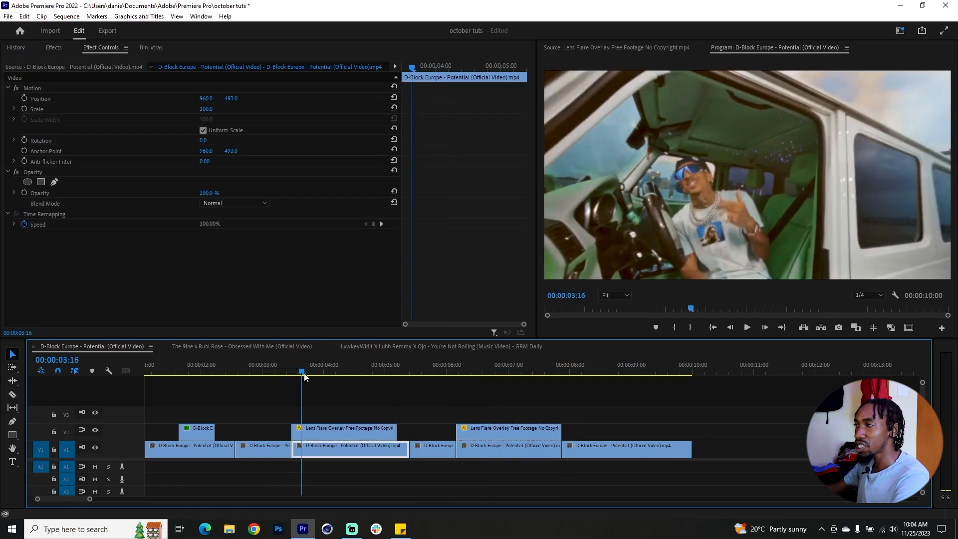
# Step: Extend the end of the duplicated lens flare overlay to match the V1 clip beneath it and preview the result
pyautogui.moveTo(307, 373); pyautogui.dragTo(328, 376)
pyautogui.moveTo(393, 428); pyautogui.dragTo(409, 429)
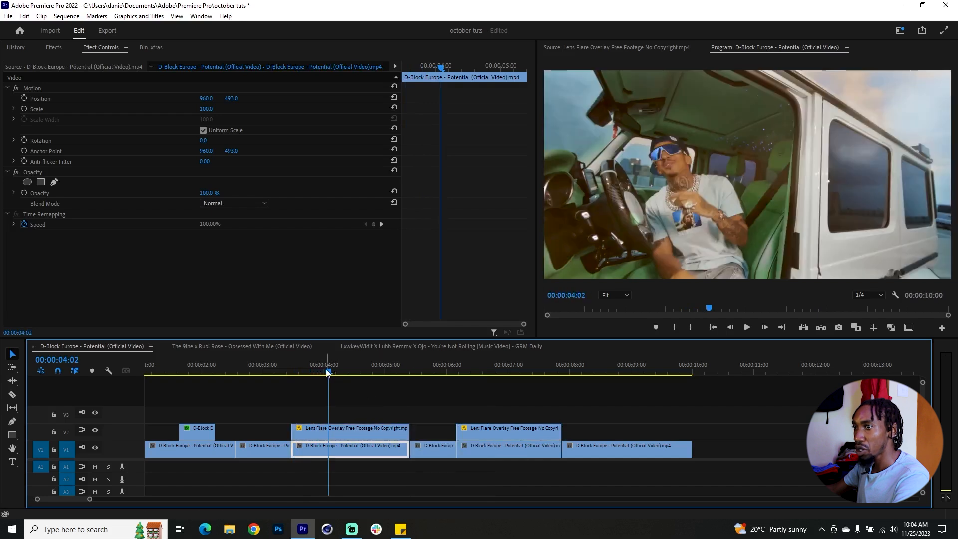
pyautogui.moveTo(327, 372); pyautogui.dragTo(358, 374)
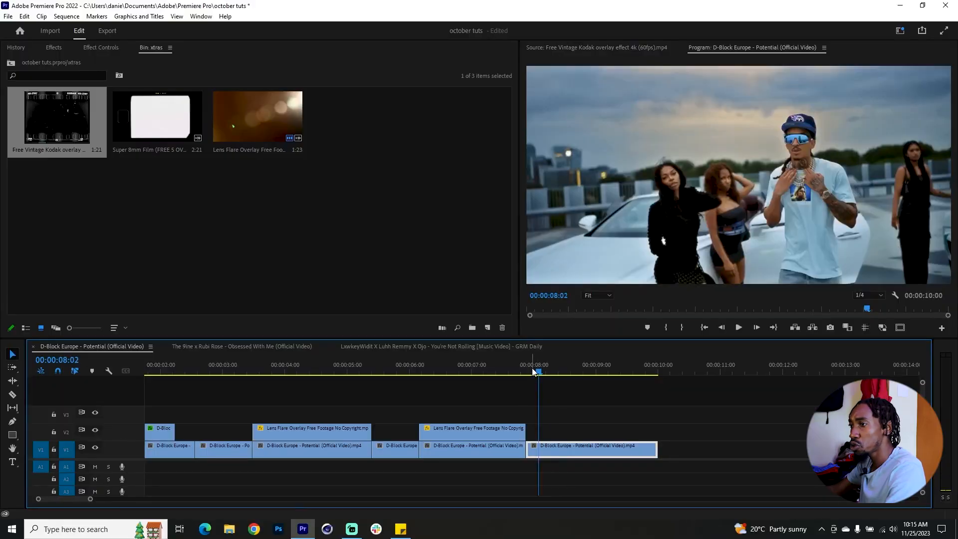
# Step: Review the Free Vintage Kodak and Super 8mm Film overlays from the xtras bin in the source monitor
pyautogui.moveTo(533, 370); pyautogui.dragTo(545, 373)
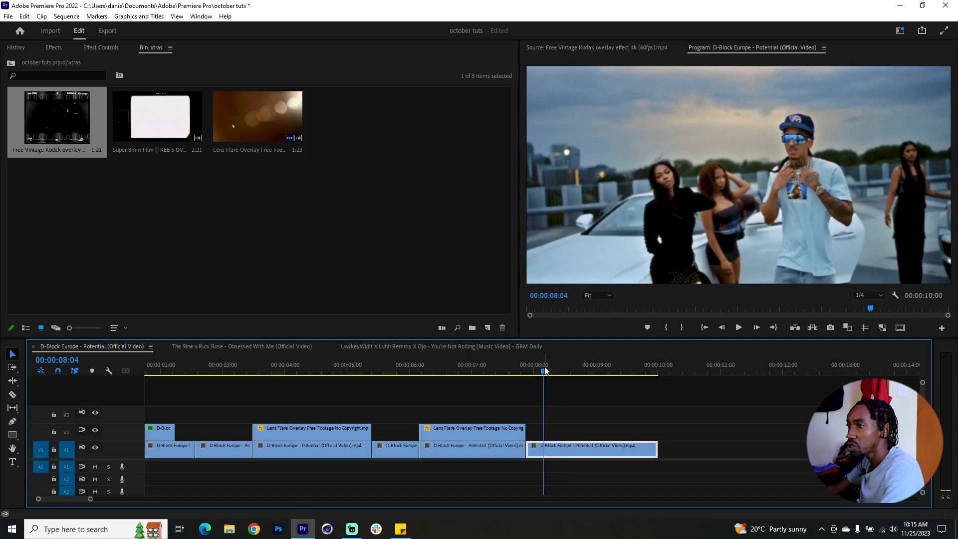
pyautogui.moveTo(544, 369); pyautogui.dragTo(628, 370)
pyautogui.doubleClick(53, 111)
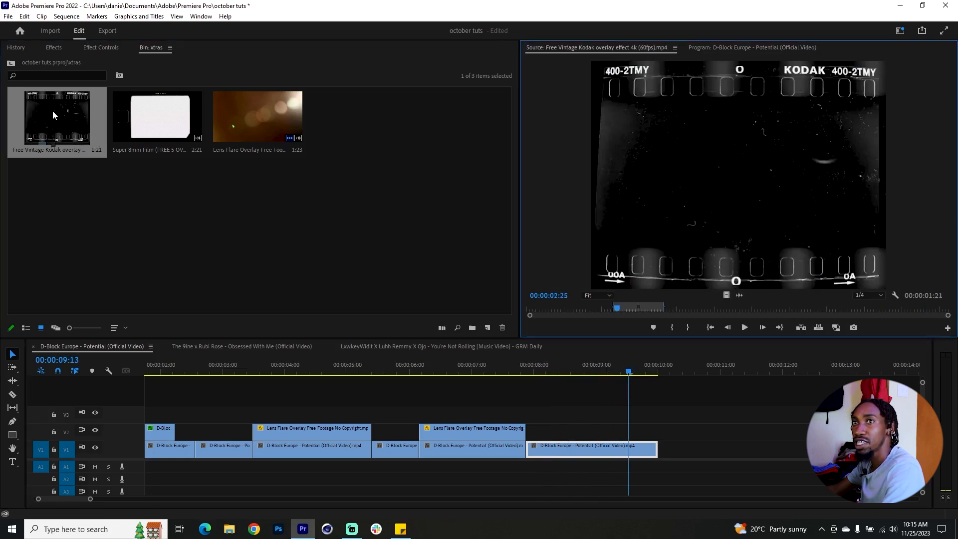
pyautogui.click(625, 308)
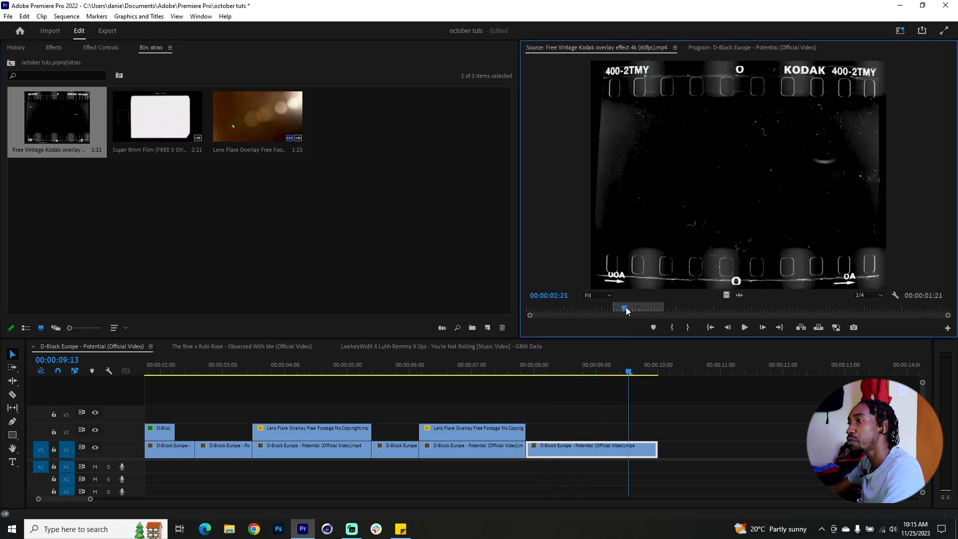
pyautogui.moveTo(639, 308); pyautogui.dragTo(653, 310)
pyautogui.doubleClick(163, 126)
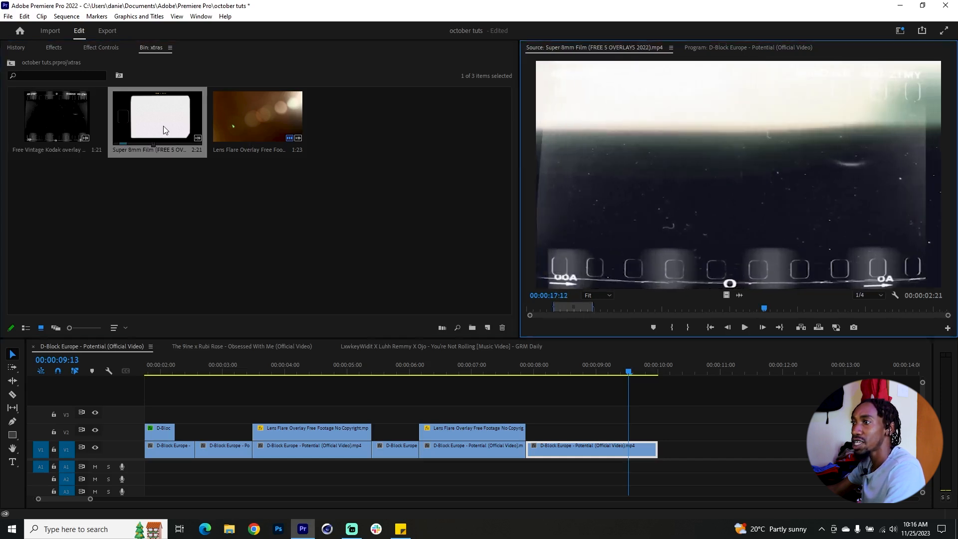
pyautogui.moveTo(555, 308)
pyautogui.mouseDown()
pyautogui.moveTo(586, 309)
pyautogui.moveTo(564, 308)
pyautogui.mouseUp()
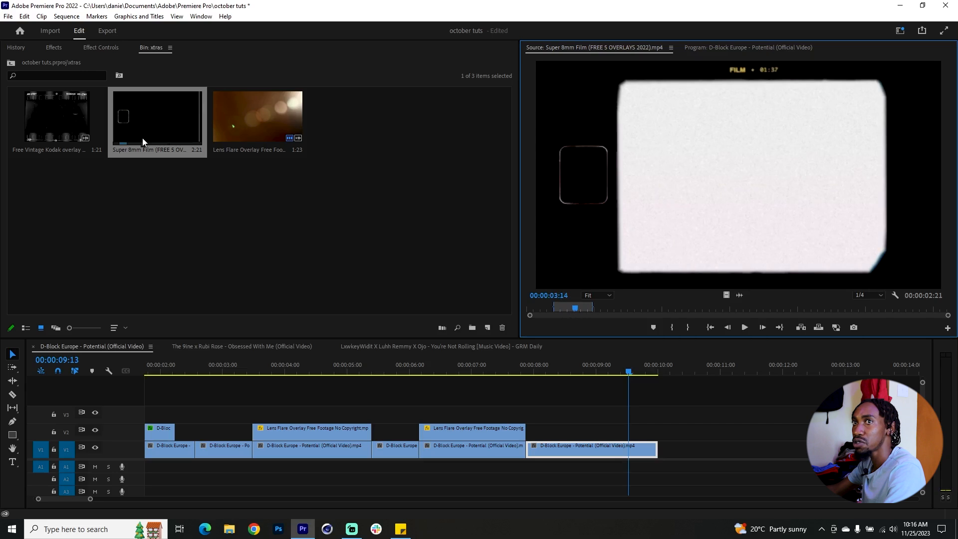
# Step: Place the Free Vintage Kodak overlay on V2 above the last clip and extend it to that clip's end
pyautogui.doubleClick(72, 114)
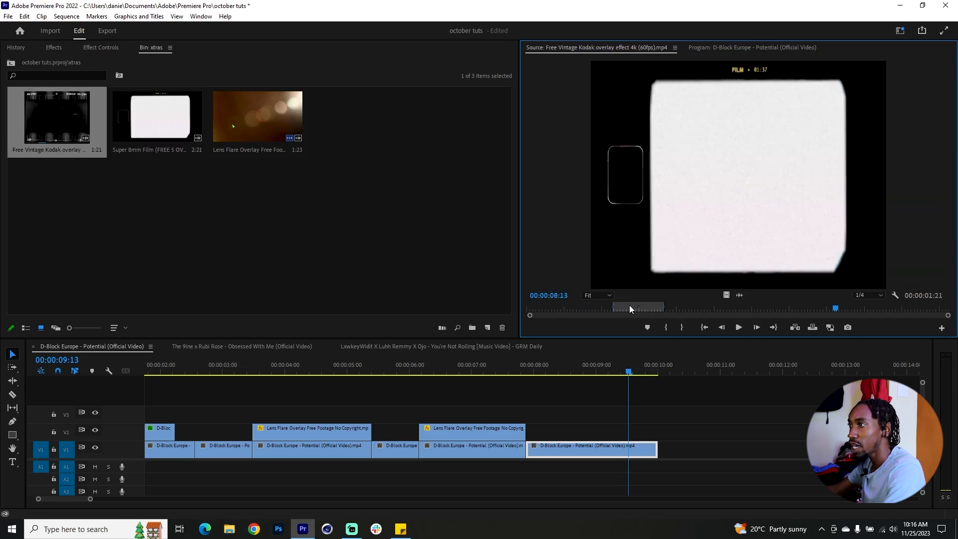
pyautogui.moveTo(727, 295); pyautogui.dragTo(533, 438)
pyautogui.moveTo(613, 429); pyautogui.dragTo(658, 430)
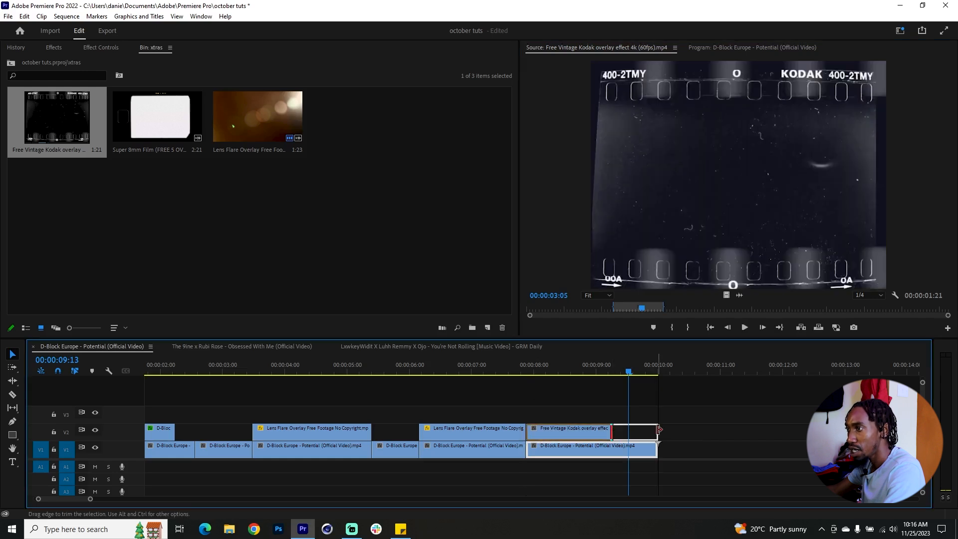
# Step: Set the Kodak overlay's blend mode to Screen and preview it over the group shot
pyautogui.moveTo(600, 369); pyautogui.dragTo(588, 371)
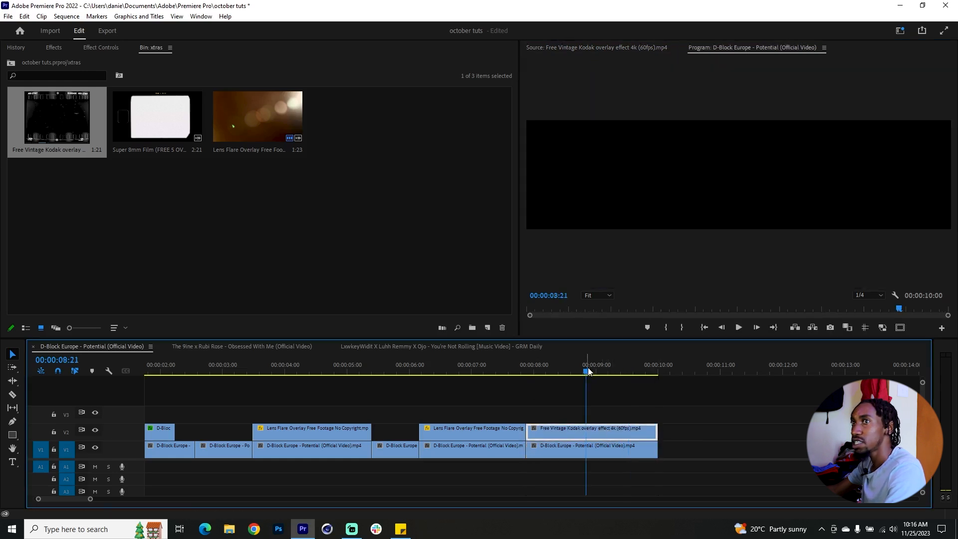
pyautogui.hotkey('shift', '5')
pyautogui.click(200, 203)
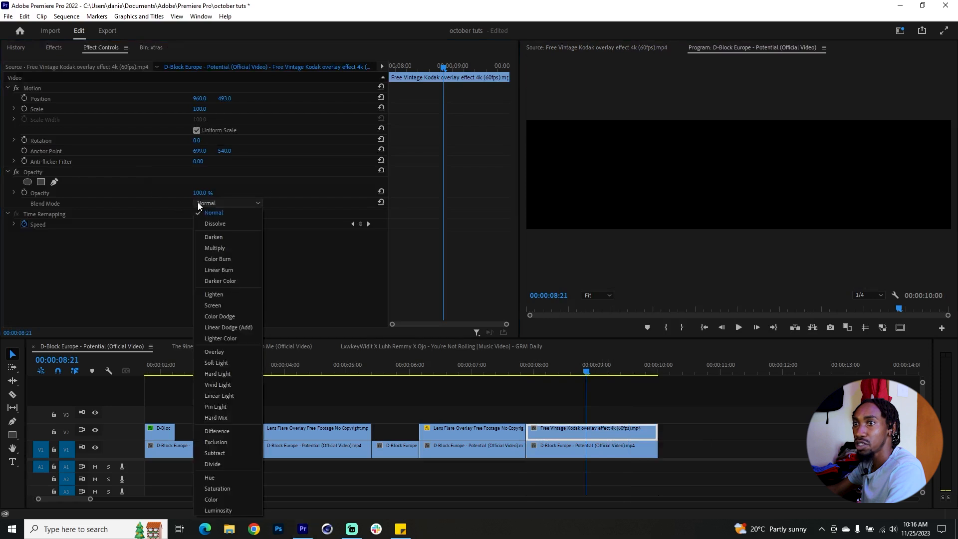
pyautogui.click(219, 305)
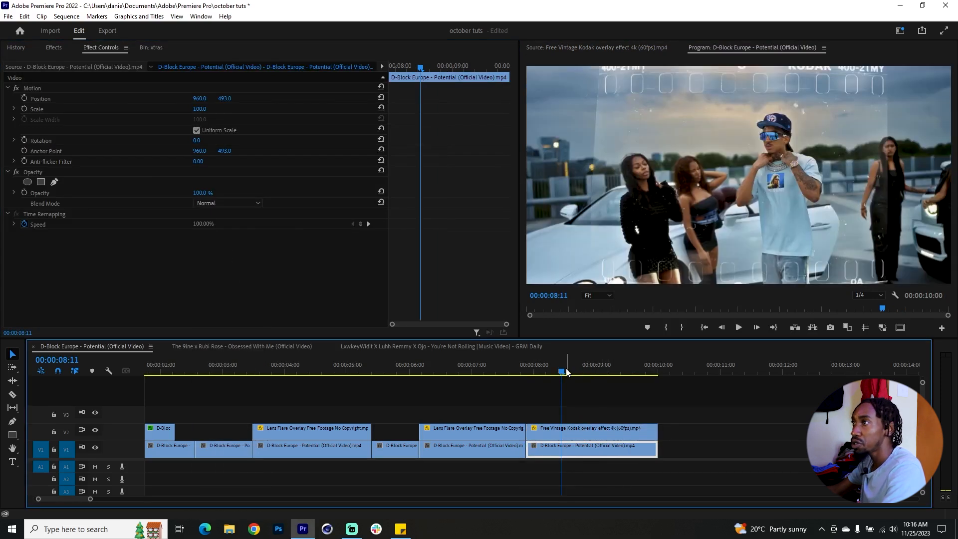
pyautogui.click(566, 372)
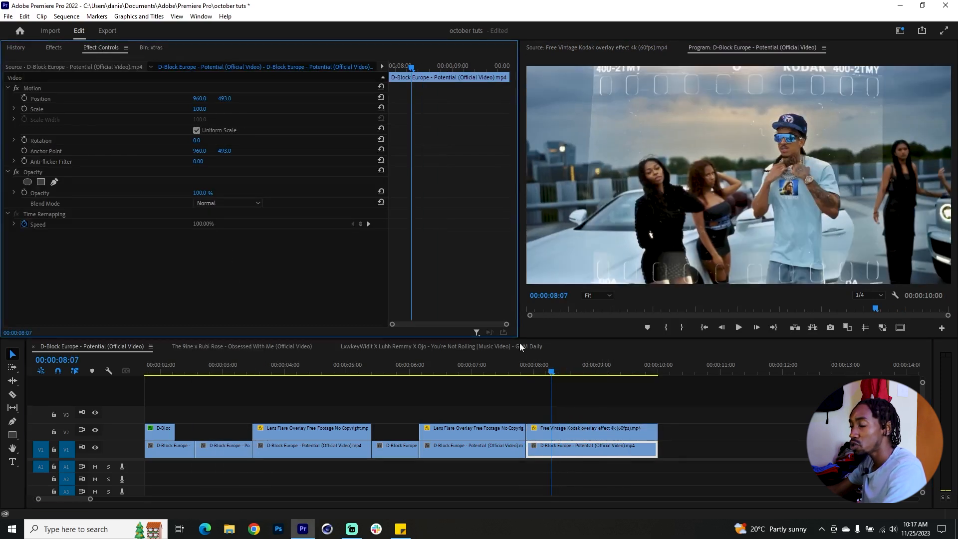
pyautogui.click(566, 372)
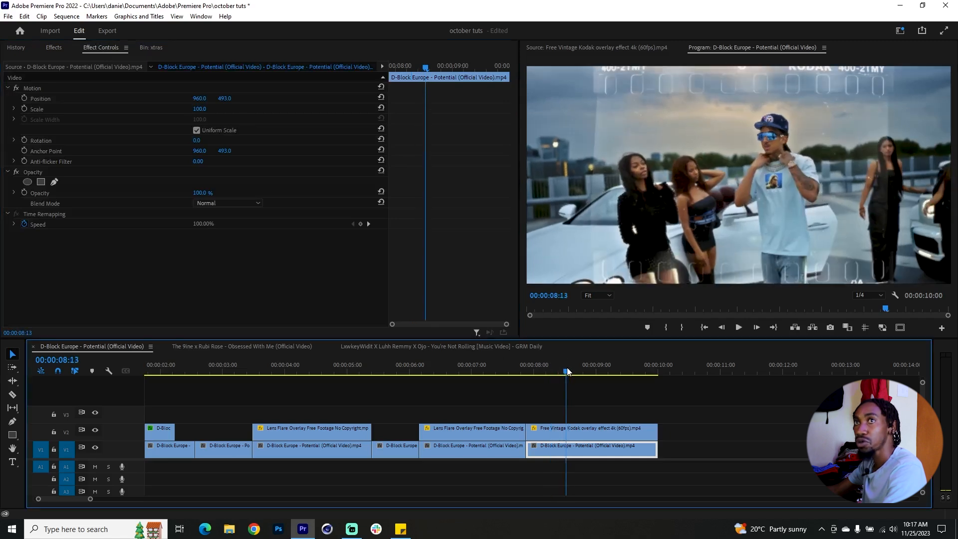
# Step: Apply the S_Glow effect to the V1 clip under the Kodak overlay, set its Brightness to 1.550 and preview it
pyautogui.click(52, 47)
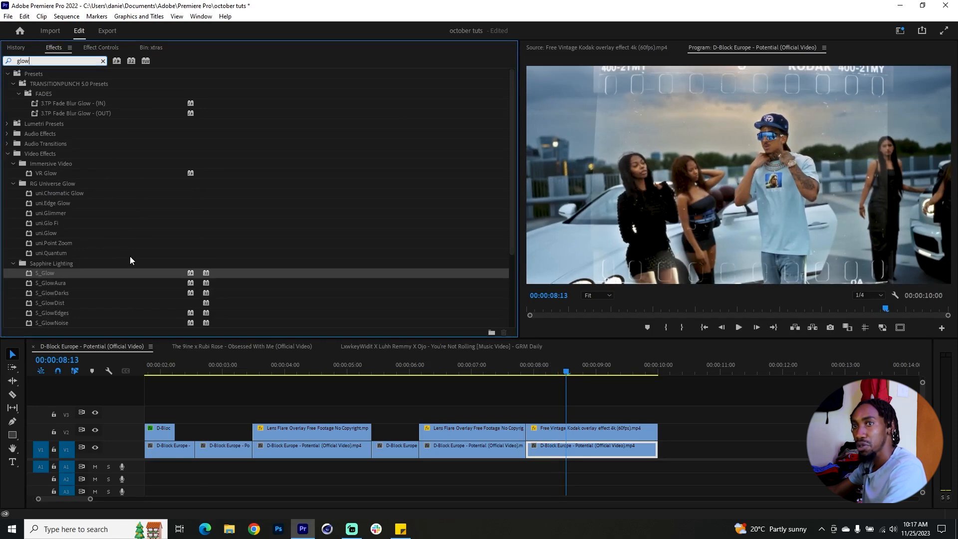
pyautogui.moveTo(56, 274); pyautogui.dragTo(600, 447)
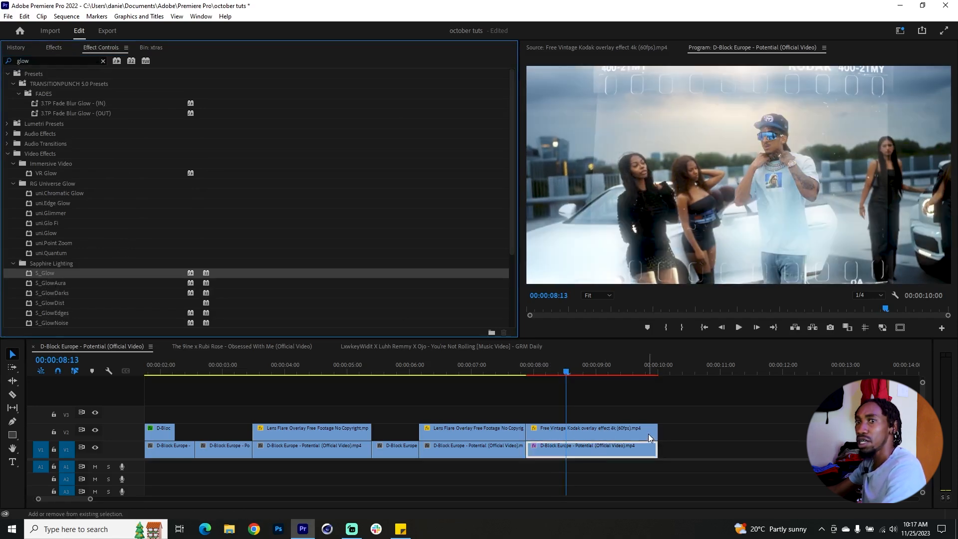
pyautogui.scroll(-4, 128, 262)
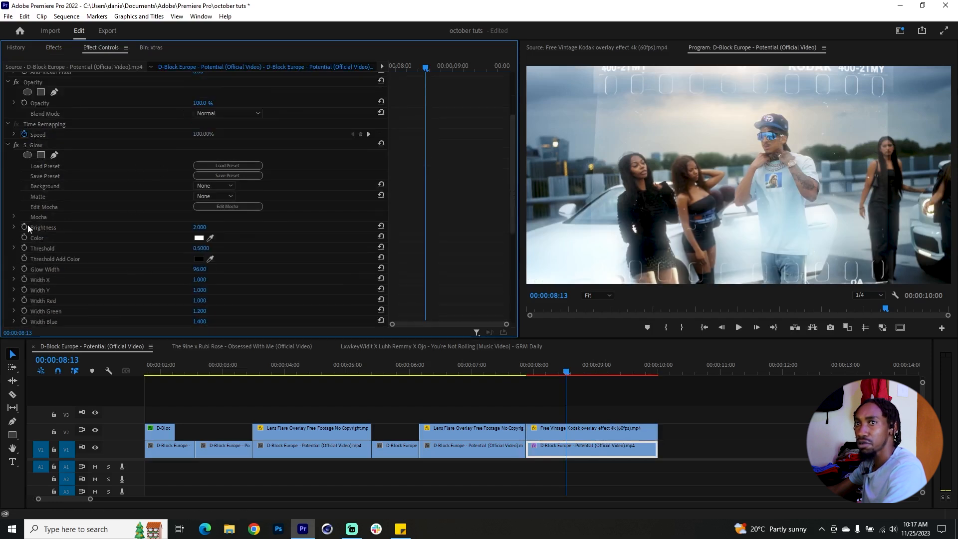
pyautogui.click(13, 227)
pyautogui.moveTo(159, 246); pyautogui.dragTo(152, 245)
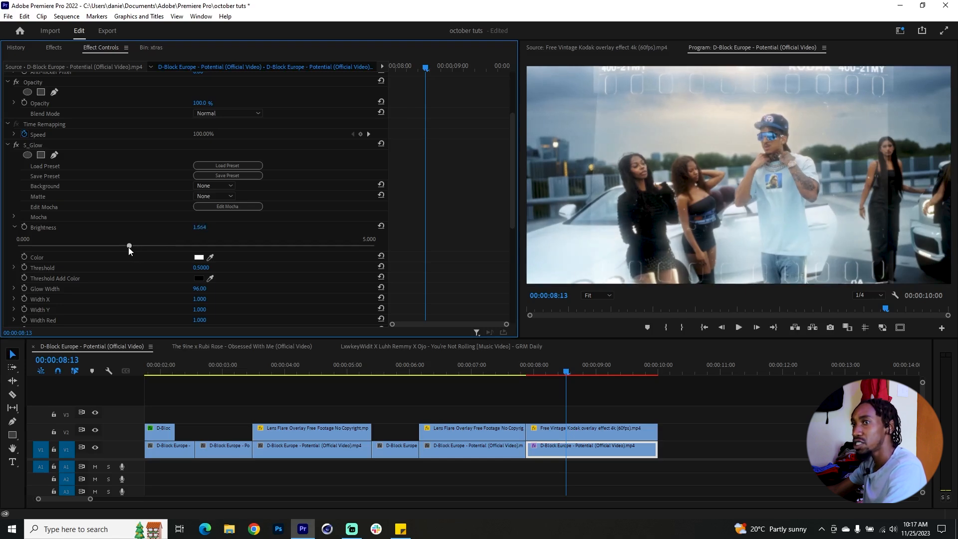
pyautogui.moveTo(128, 247); pyautogui.dragTo(127, 247)
pyautogui.moveTo(552, 368); pyautogui.dragTo(556, 368)
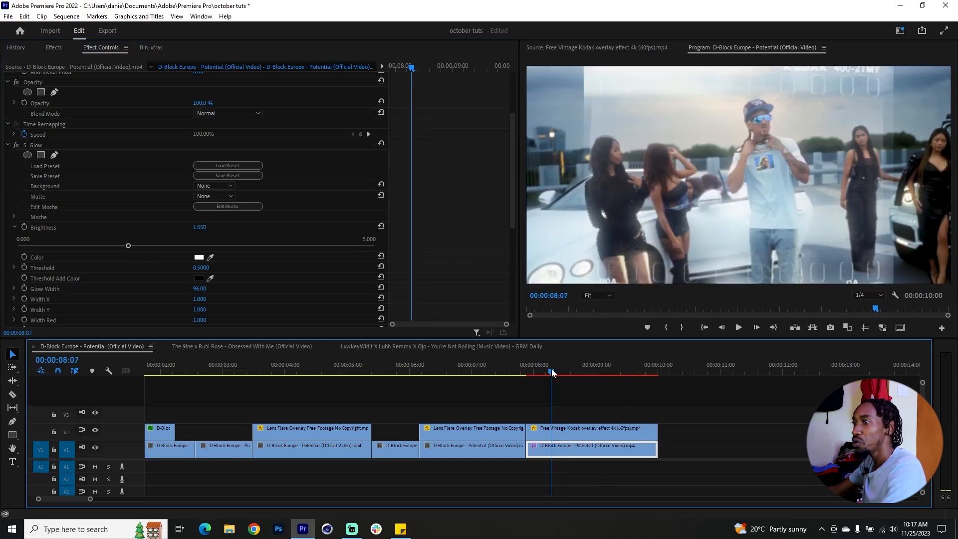
# Step: Grade the clip in Lumetri Color with Contrast 66.9, Highlights 28.2, Shadows -26.0 and Whites 39.2, and restore the workspace layout
pyautogui.click(202, 17)
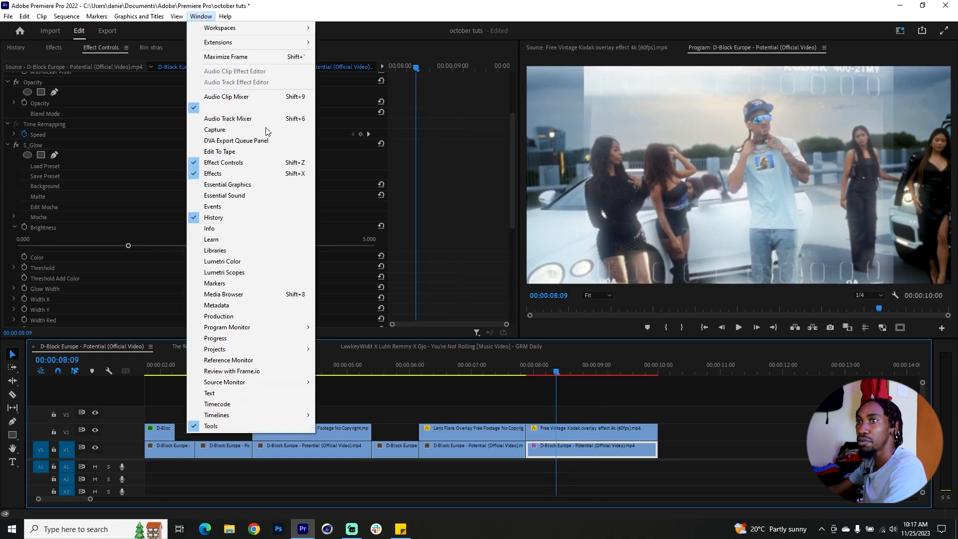
pyautogui.click(271, 263)
pyautogui.moveTo(882, 205)
pyautogui.mouseDown()
pyautogui.moveTo(915, 206)
pyautogui.moveTo(865, 231)
pyautogui.moveTo(904, 244)
pyautogui.moveTo(868, 231)
pyautogui.moveTo(888, 218)
pyautogui.mouseUp()
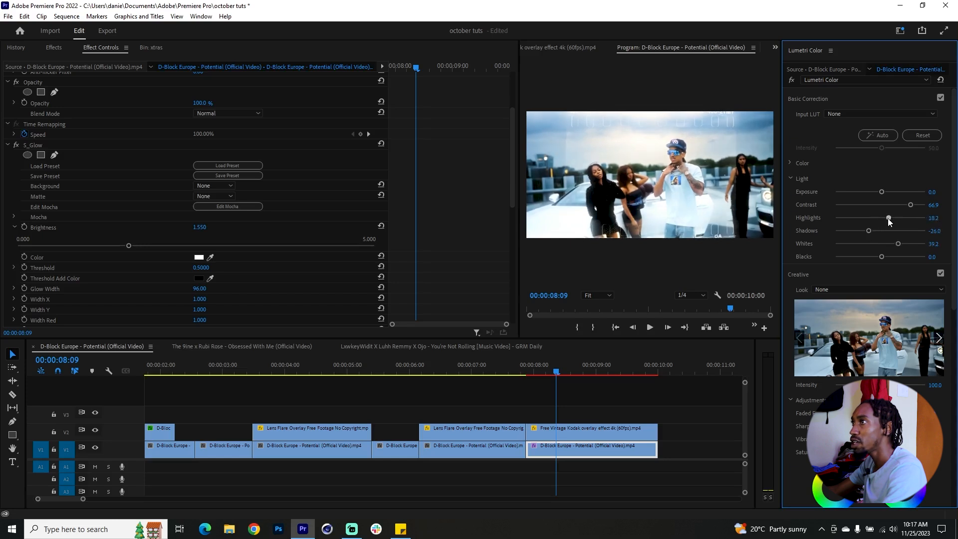
pyautogui.click(830, 51)
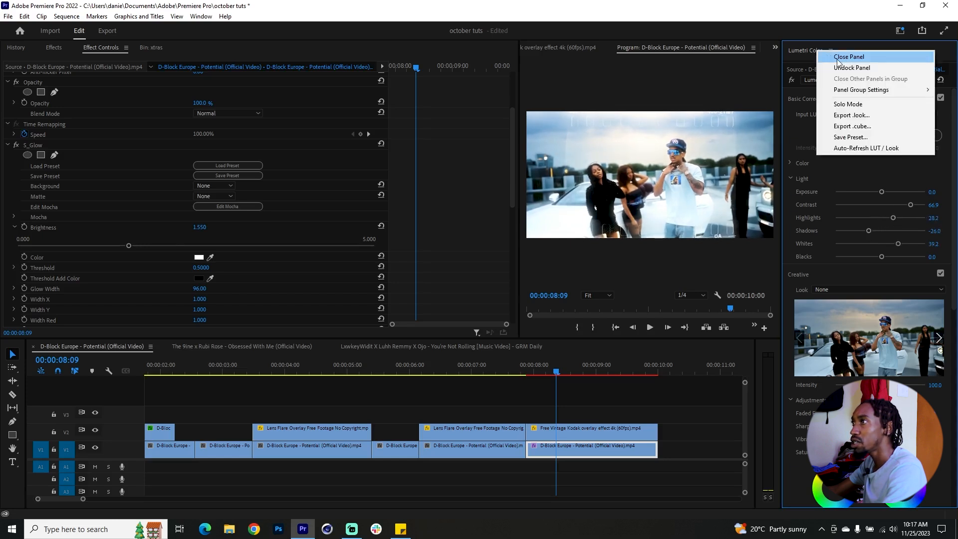
pyautogui.click(834, 54)
pyautogui.moveTo(635, 190); pyautogui.dragTo(533, 192)
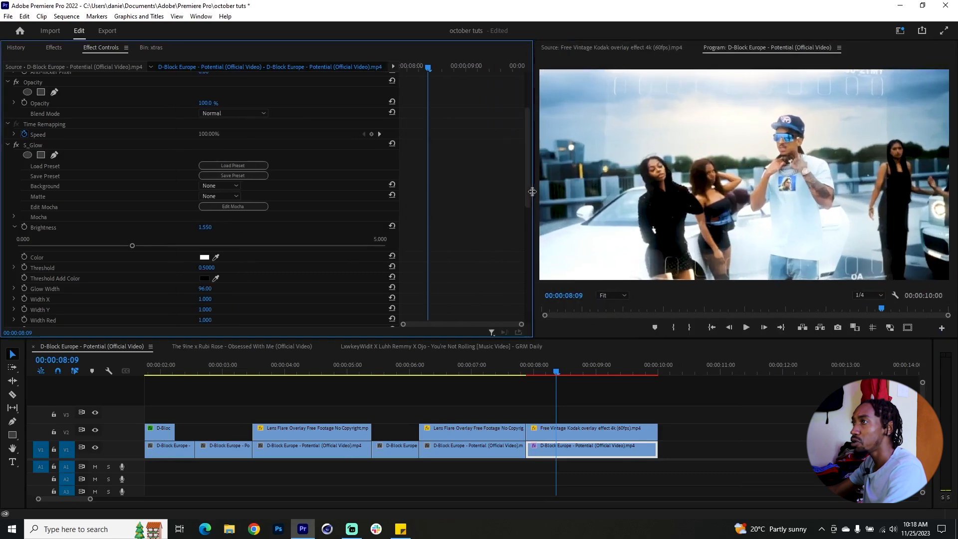
# Step: Nest the Kodak overlay and the graded clip beneath it into one sequence
pyautogui.moveTo(617, 411); pyautogui.dragTo(590, 447)
pyautogui.rightClick(590, 447)
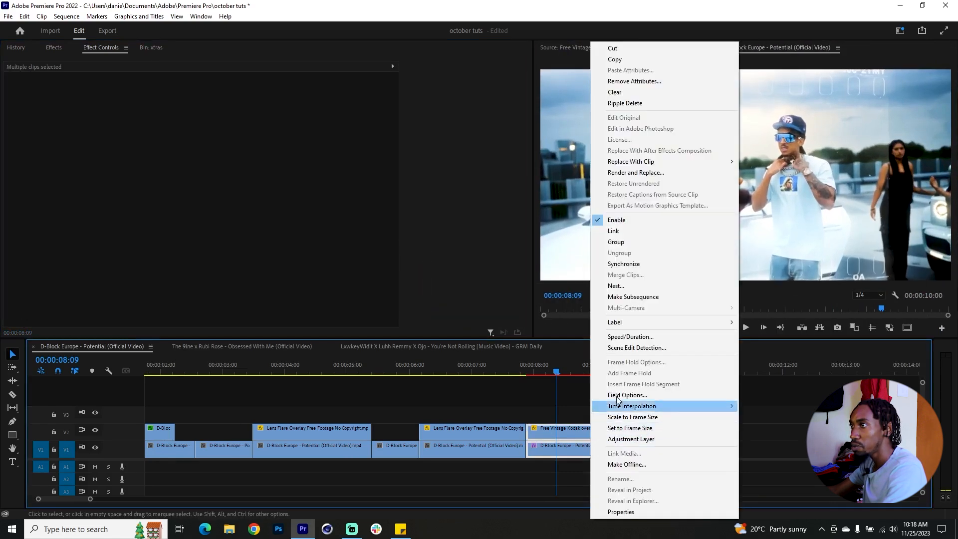
pyautogui.click(661, 283)
pyautogui.click(456, 272)
# Step: Apply the Crop effect to the nested sequence and crop both its left and right sides by 16%
pyautogui.click(602, 447)
pyautogui.hotkey('shift', '7')
pyautogui.doubleClick(54, 58)
pyautogui.write('crop')
pyautogui.moveTo(100, 134); pyautogui.dragTo(618, 449)
pyautogui.scroll(-1, 465, 221)
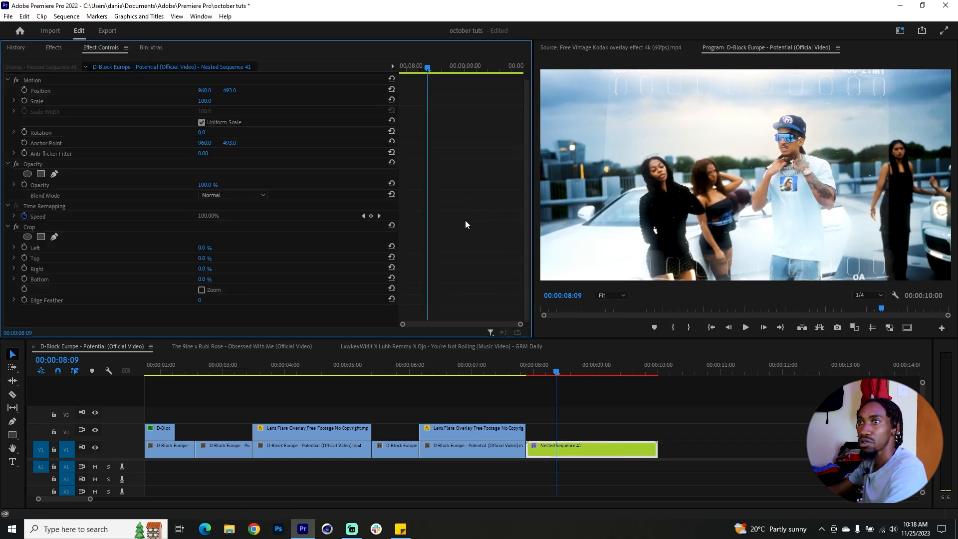
pyautogui.moveTo(202, 247); pyautogui.dragTo(213, 268)
pyautogui.click(204, 267)
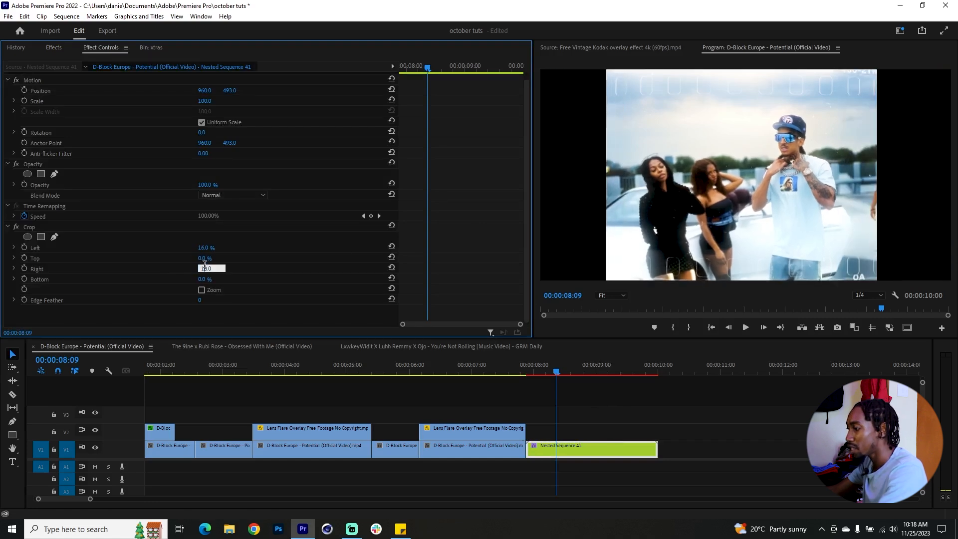
pyautogui.press('Return')
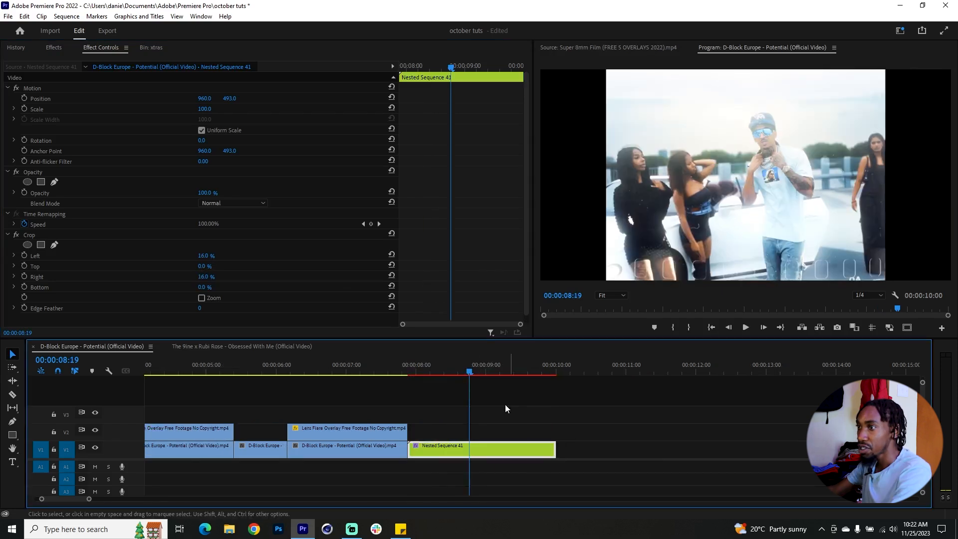
# Step: Duplicate the cropped nested sequence on V1 a short gap after the original and preview the copy
pyautogui.moveTo(471, 372)
pyautogui.mouseDown()
pyautogui.moveTo(449, 372)
pyautogui.moveTo(475, 376)
pyautogui.mouseUp()
pyautogui.scroll(-4, 526, 427)
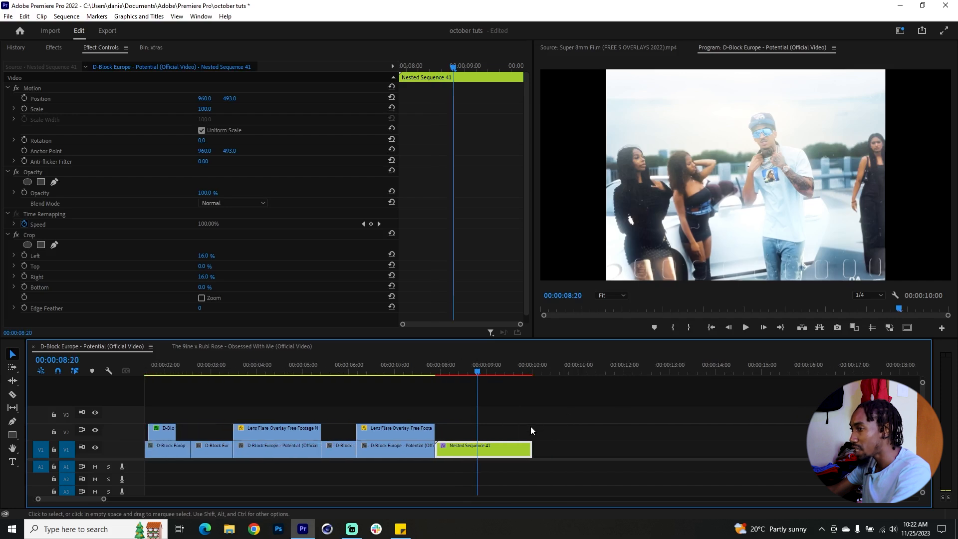
pyautogui.scroll(3, 586, 431)
pyautogui.click(483, 426)
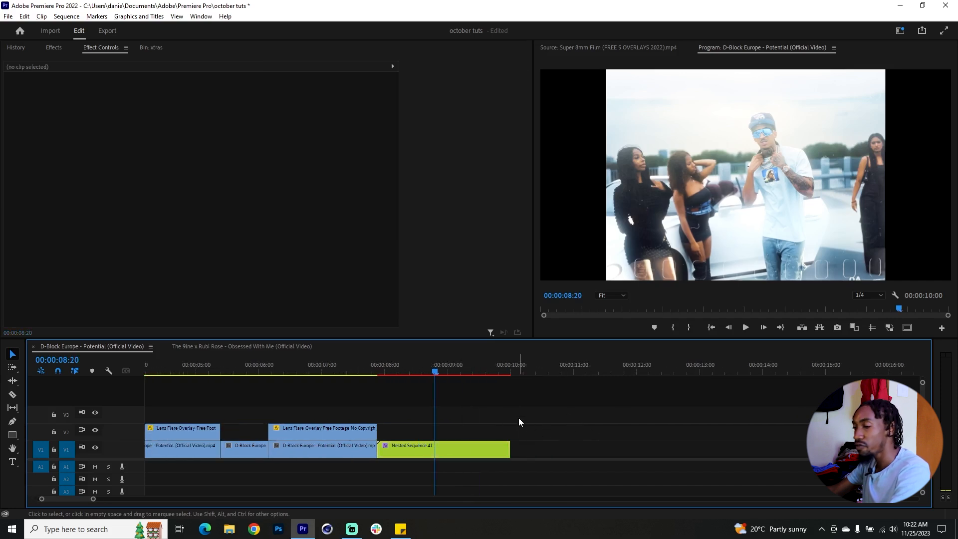
pyautogui.moveTo(448, 448); pyautogui.dragTo(604, 448)
pyautogui.click(564, 371)
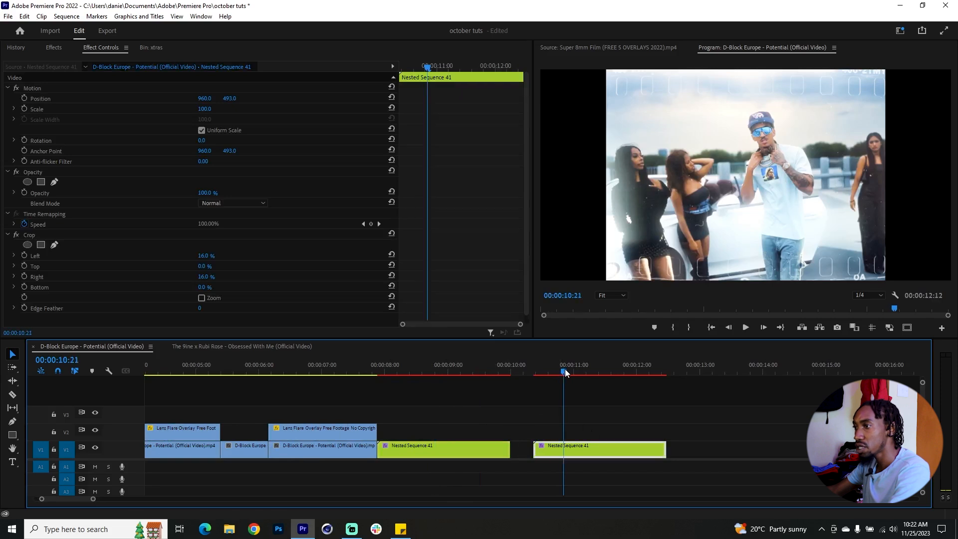
# Step: Open the duplicated nested sequence and delete the Kodak overlay from V2
pyautogui.doubleClick(590, 449)
pyautogui.click(185, 415)
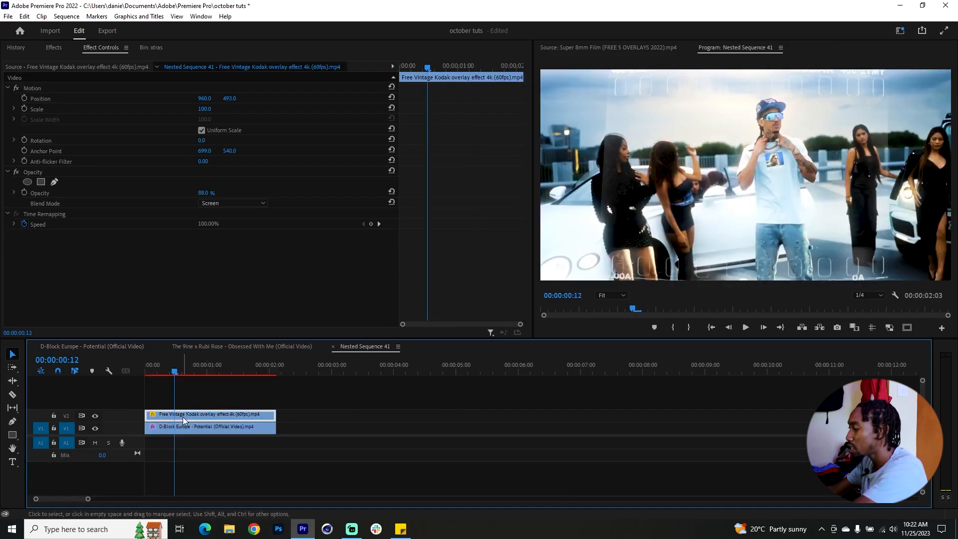
pyautogui.press('Delete')
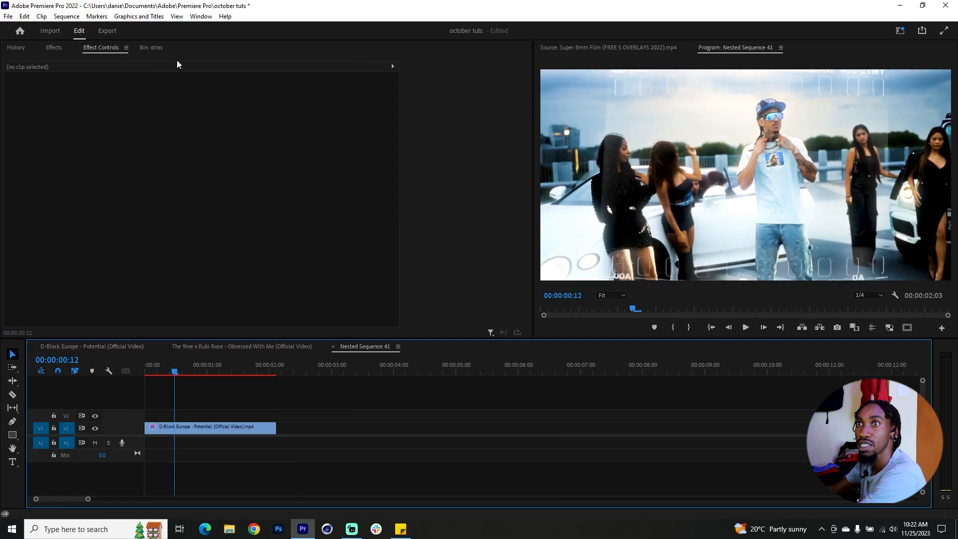
# Step: Place the Super 8mm Film overlay on V2 in the nested sequence and trim it to the clip beneath
pyautogui.click(151, 48)
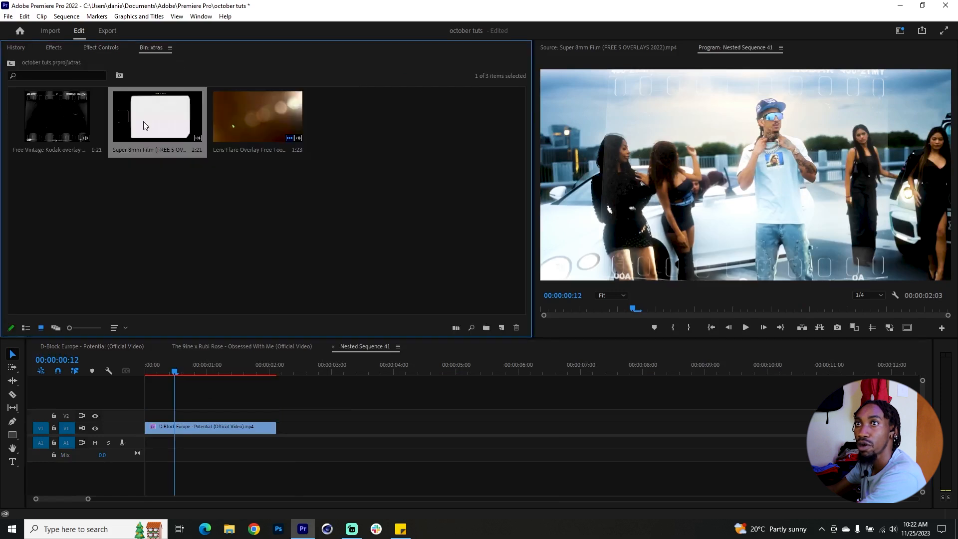
pyautogui.doubleClick(204, 126)
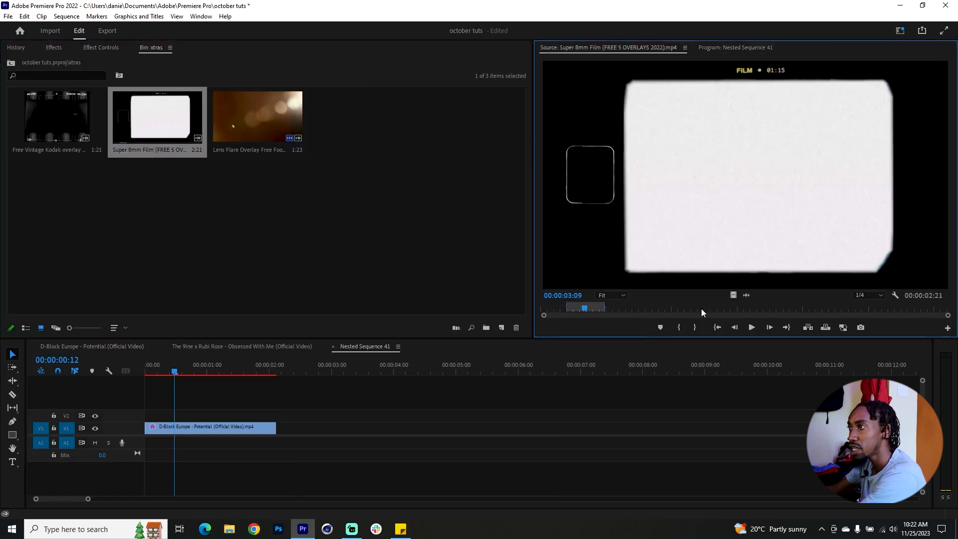
pyautogui.moveTo(702, 312); pyautogui.dragTo(144, 419)
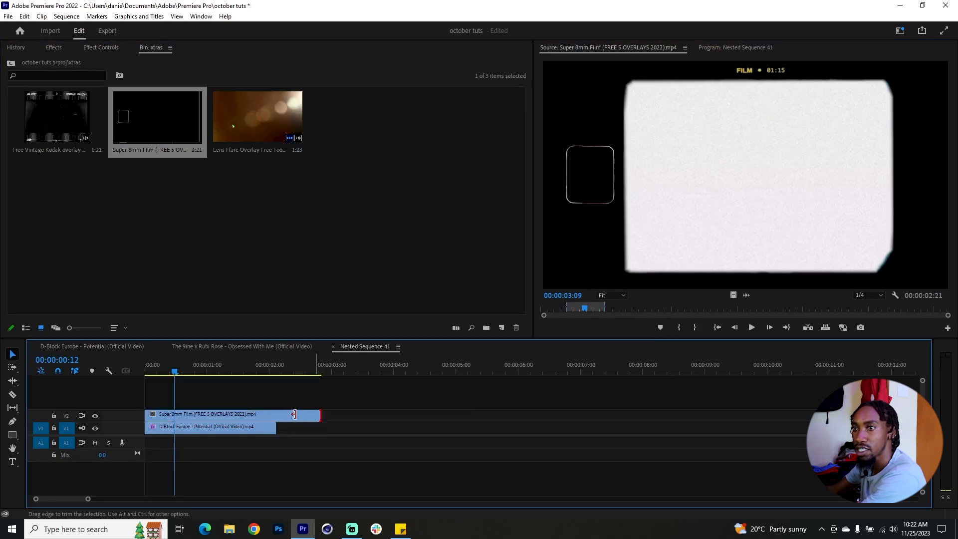
pyautogui.moveTo(295, 414); pyautogui.dragTo(276, 415)
# Step: Set the Super 8mm Film overlay's blend mode to Multiply and preview the result
pyautogui.hotkey('shift', '5')
pyautogui.click(238, 205)
pyautogui.click(235, 251)
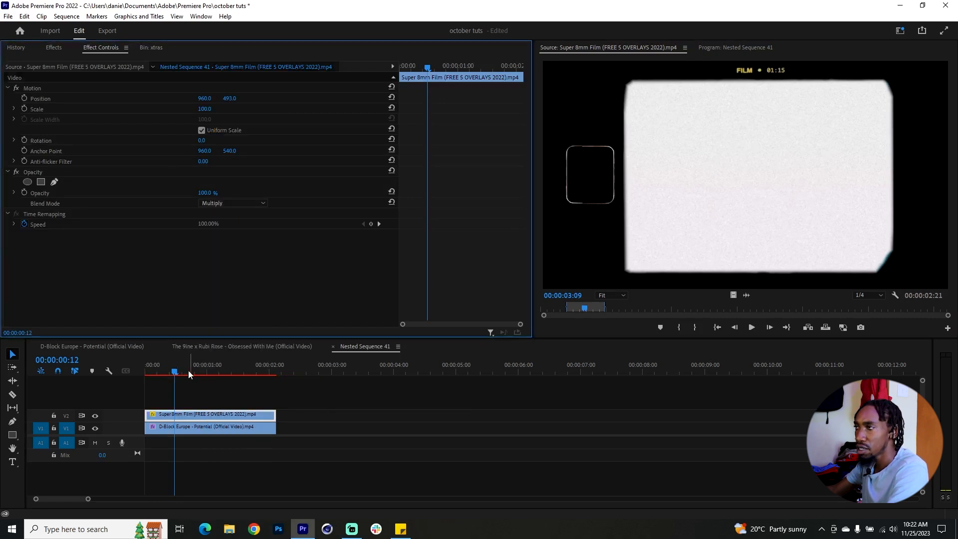
pyautogui.moveTo(188, 369); pyautogui.dragTo(208, 373)
# Step: Return to the D-Block Europe sequence and remove the Crop effect from the second nested sequence on V1
pyautogui.click(209, 346)
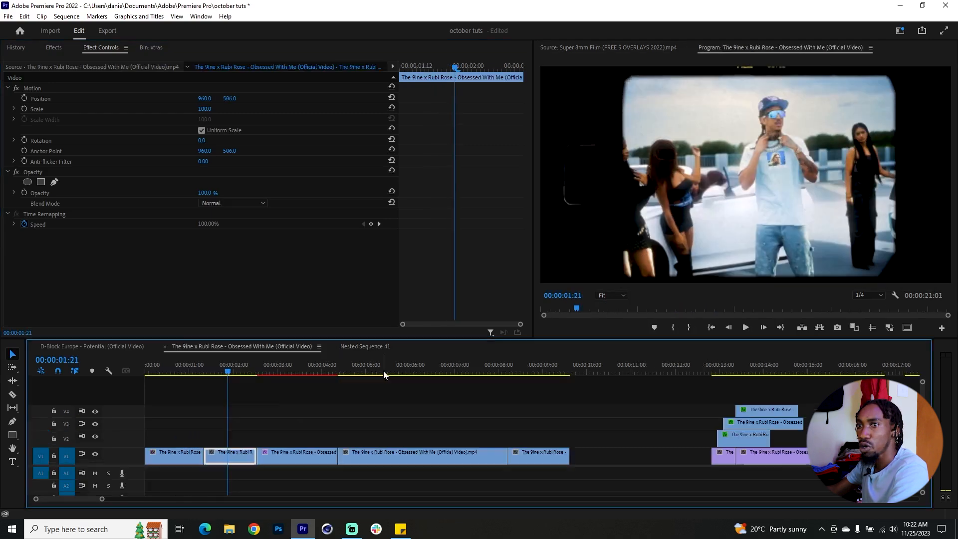
pyautogui.click(133, 346)
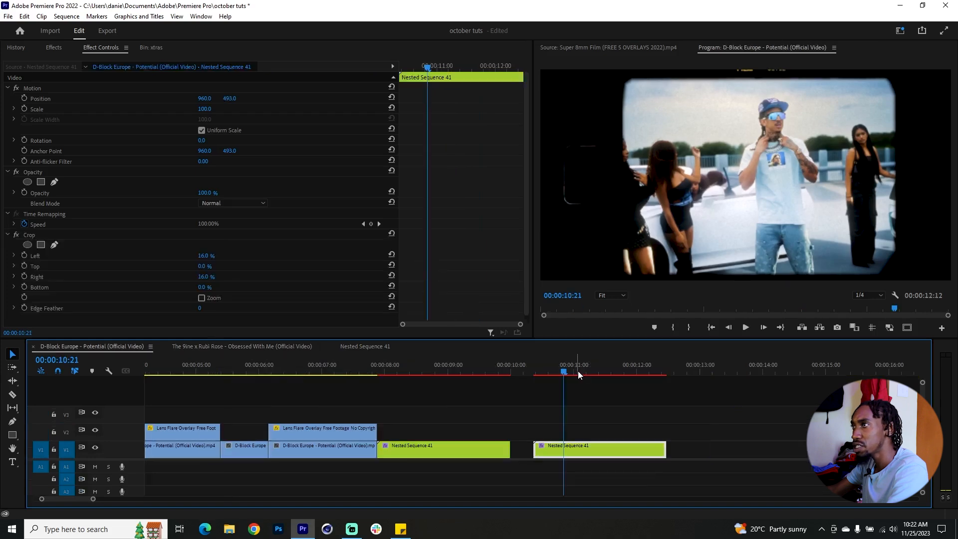
pyautogui.click(565, 372)
pyautogui.moveTo(566, 372); pyautogui.dragTo(579, 370)
pyautogui.click(619, 433)
pyautogui.click(619, 452)
pyautogui.click(43, 234)
pyautogui.press('Delete')
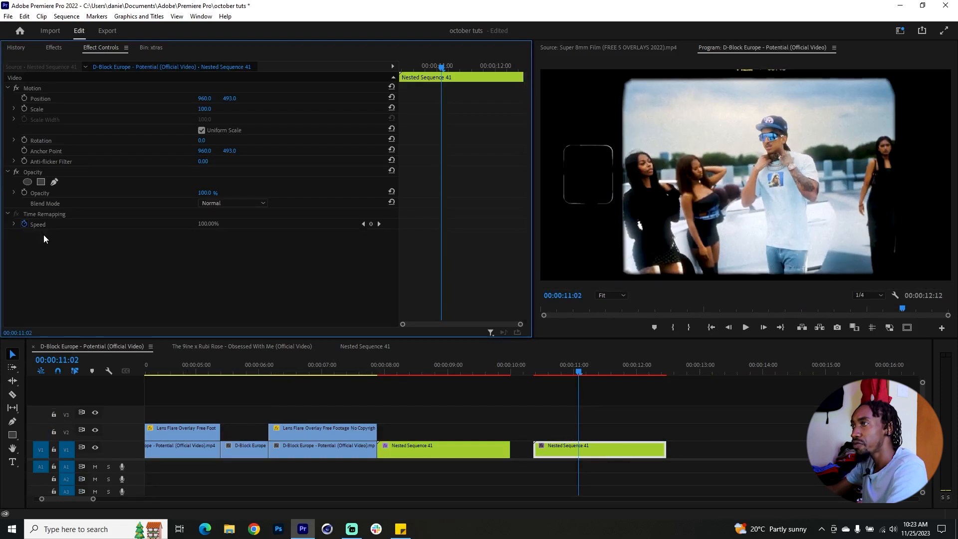
# Step: Reopen the nested sequence, set the Super 8mm overlay's vertical position to 536, and preview the result in the D-Block Europe sequence
pyautogui.moveTo(585, 372); pyautogui.dragTo(612, 373)
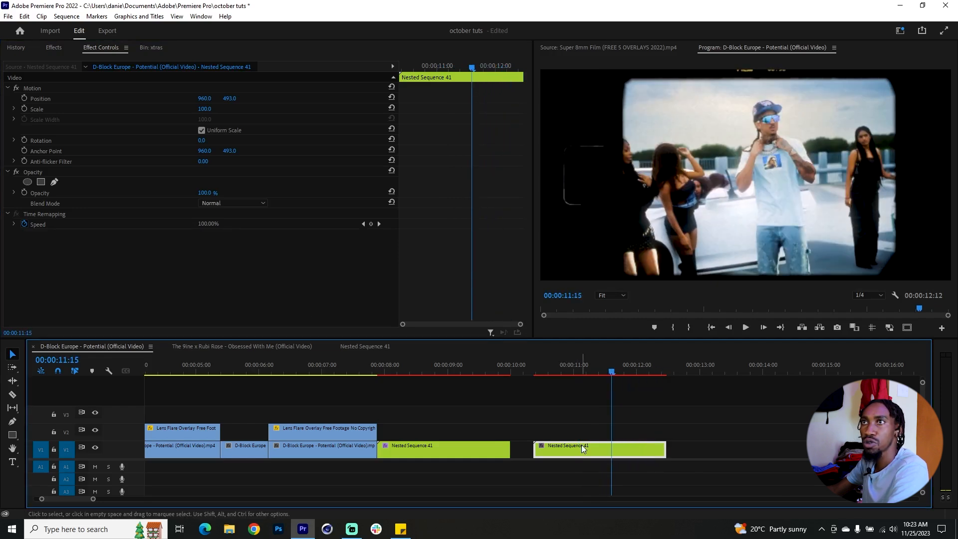
pyautogui.doubleClick(582, 444)
pyautogui.moveTo(234, 98); pyautogui.dragTo(255, 99)
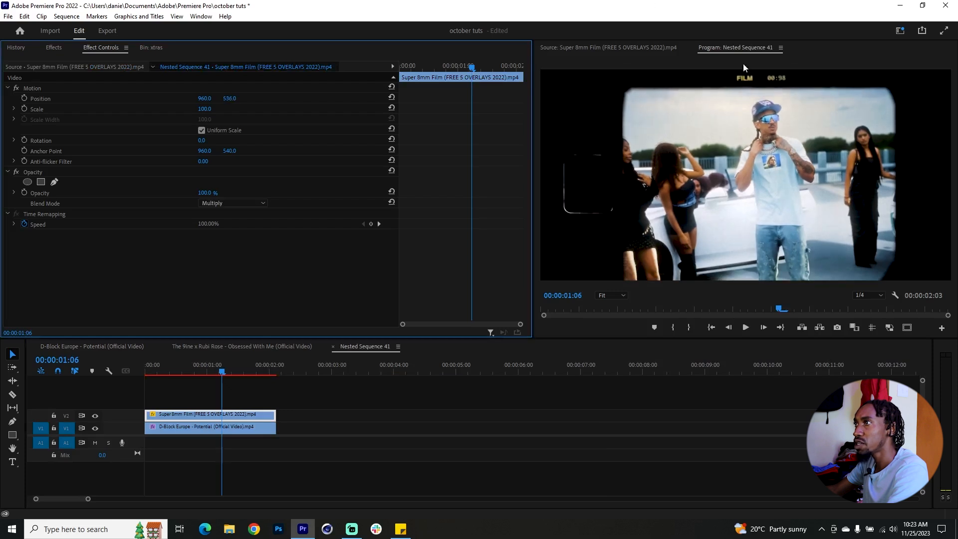
pyautogui.moveTo(180, 372); pyautogui.dragTo(169, 372)
pyautogui.click(164, 347)
pyautogui.moveTo(574, 370); pyautogui.dragTo(624, 370)
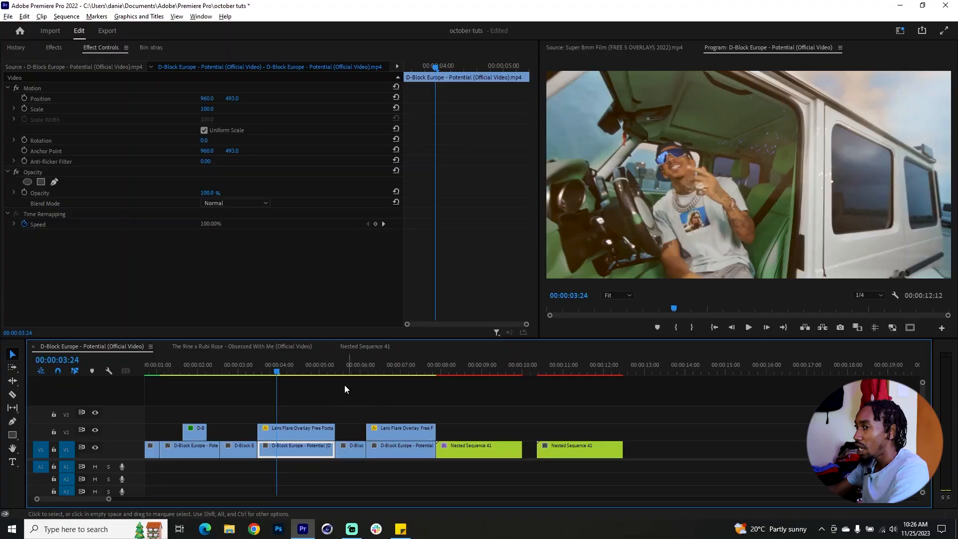
# Step: Duplicate the car-interior clip on V1 to the empty space after the nested sequences, starting at about 00:00:14:01
pyautogui.moveTo(256, 371); pyautogui.dragTo(298, 371)
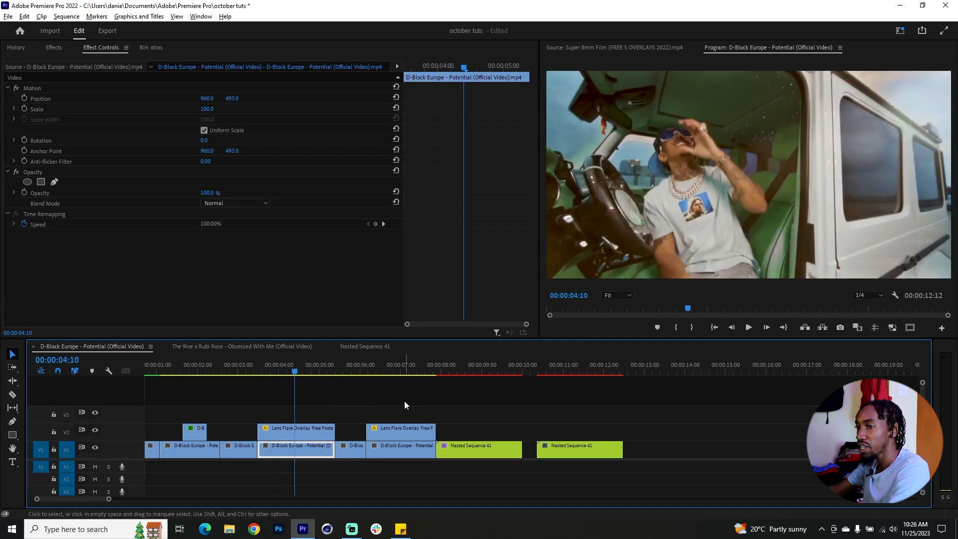
pyautogui.keyDown('alt'); pyautogui.scroll(-1, 369, 407); pyautogui.keyUp('alt')
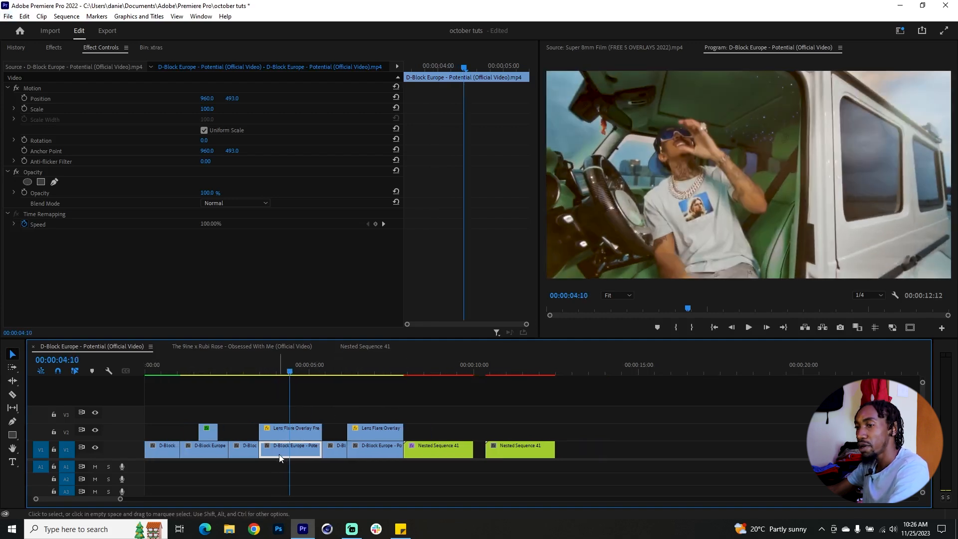
pyautogui.moveTo(277, 452); pyautogui.dragTo(650, 457)
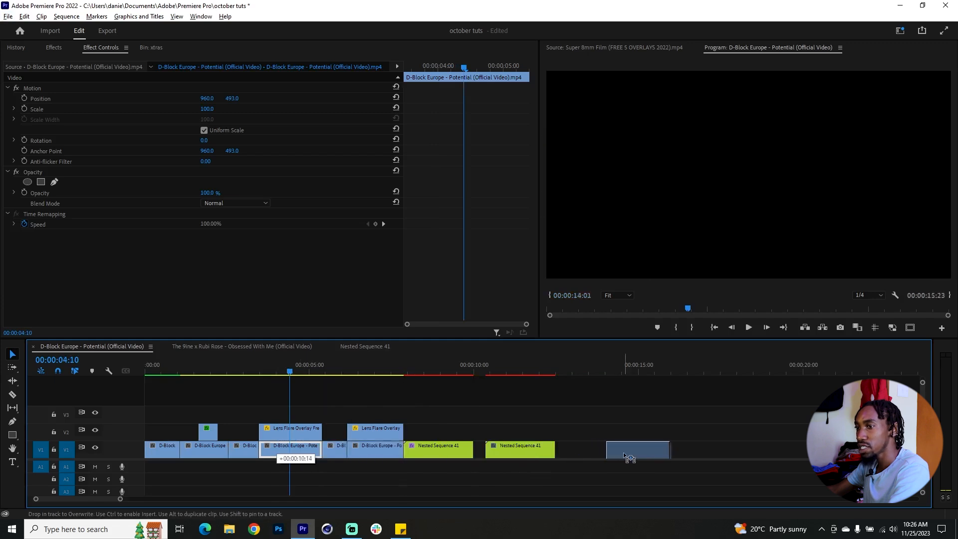
pyautogui.click(626, 369)
pyautogui.moveTo(627, 369); pyautogui.dragTo(611, 370)
pyautogui.keyDown('alt'); pyautogui.scroll(2, 678, 400); pyautogui.keyUp('alt')
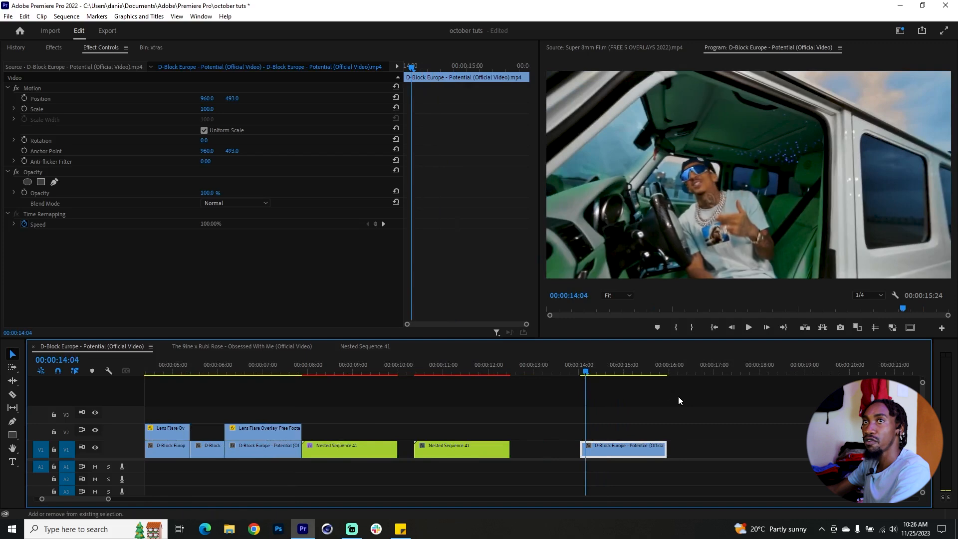
# Step: Find the Echo video effect and apply it to the duplicated car-interior clip
pyautogui.hotkey('shift', '7')
pyautogui.click(42, 60)
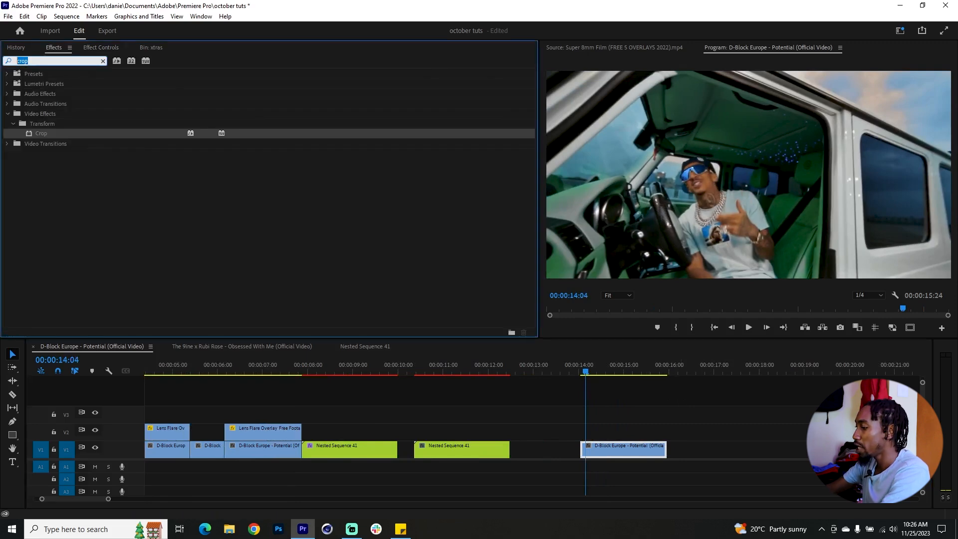
pyautogui.write('echo')
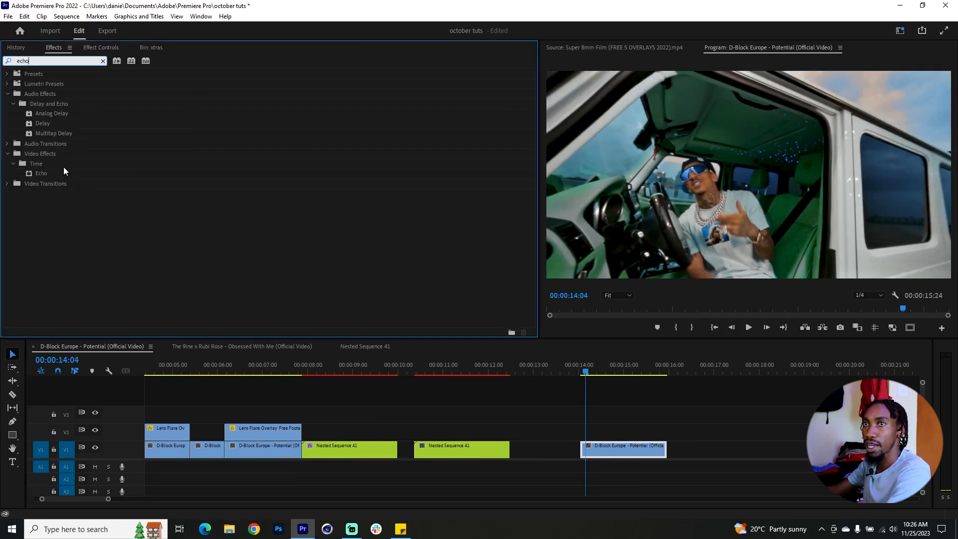
pyautogui.moveTo(321, 218); pyautogui.dragTo(624, 449)
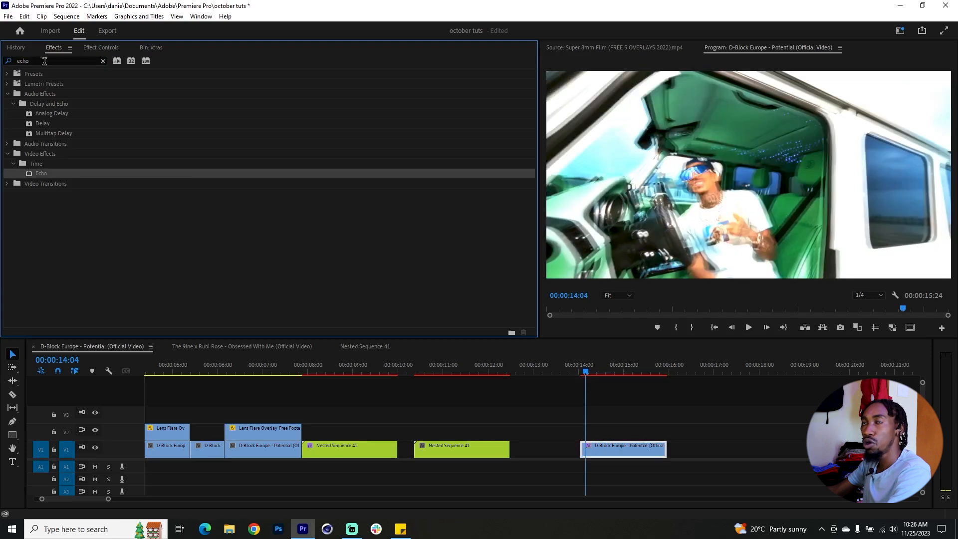
# Step: Find the Posterize Time effect, apply it to the duplicated car-interior clip, and preview the clip
pyautogui.click(44, 61)
pyautogui.press('BackSpace')
pyautogui.write('posterz')
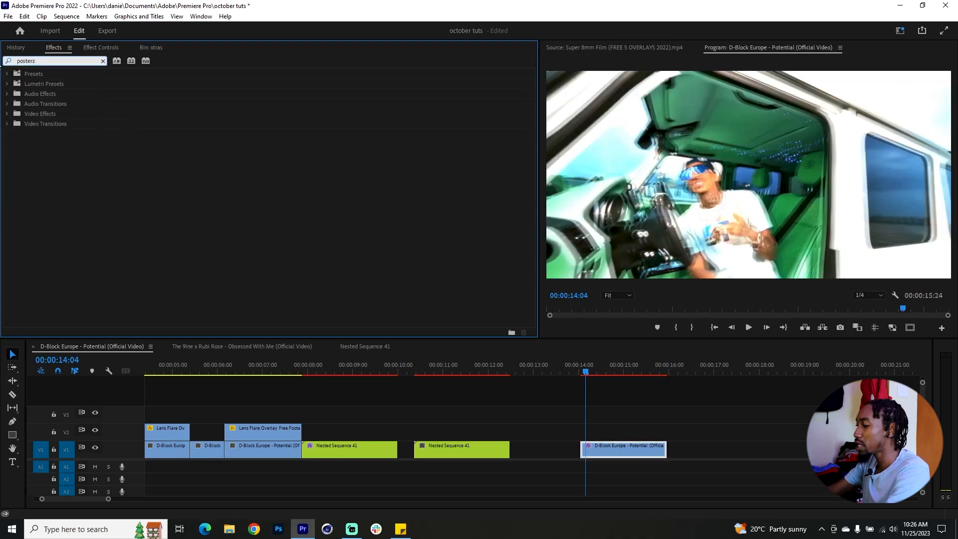
pyautogui.press('BackSpace')
pyautogui.moveTo(61, 173); pyautogui.dragTo(630, 448)
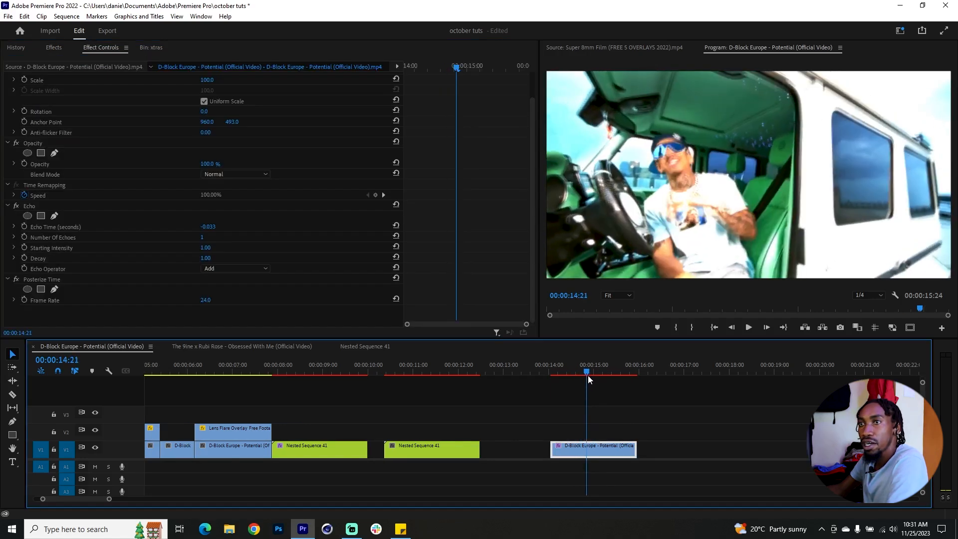
pyautogui.moveTo(588, 376); pyautogui.dragTo(579, 376)
# Step: Set the Echo effect's Number Of Echoes to 4
pyautogui.click(11, 231)
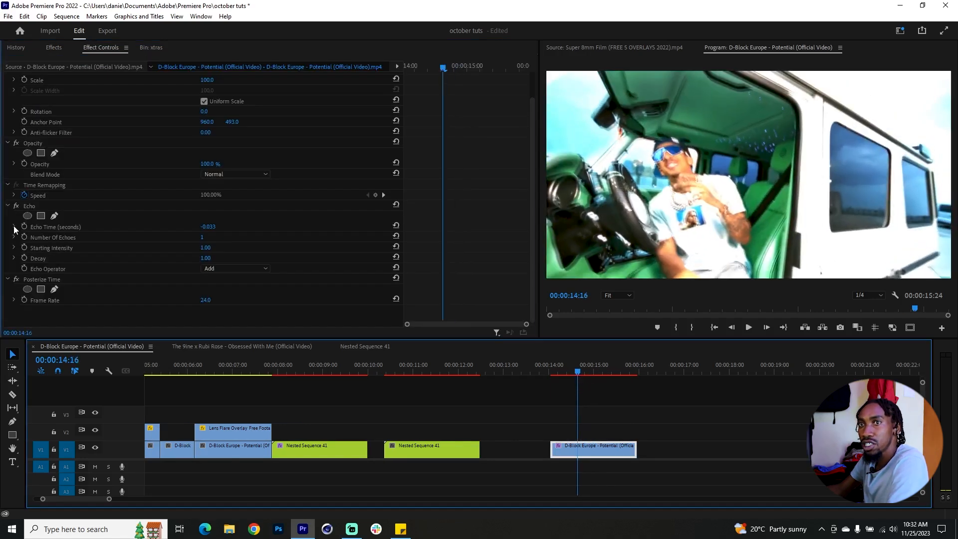
pyautogui.click(200, 237)
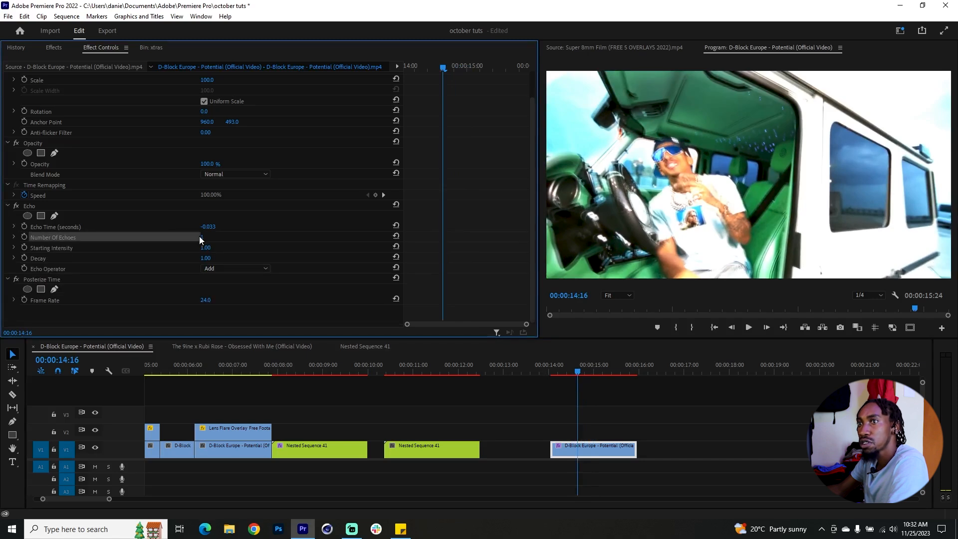
pyautogui.write('4')
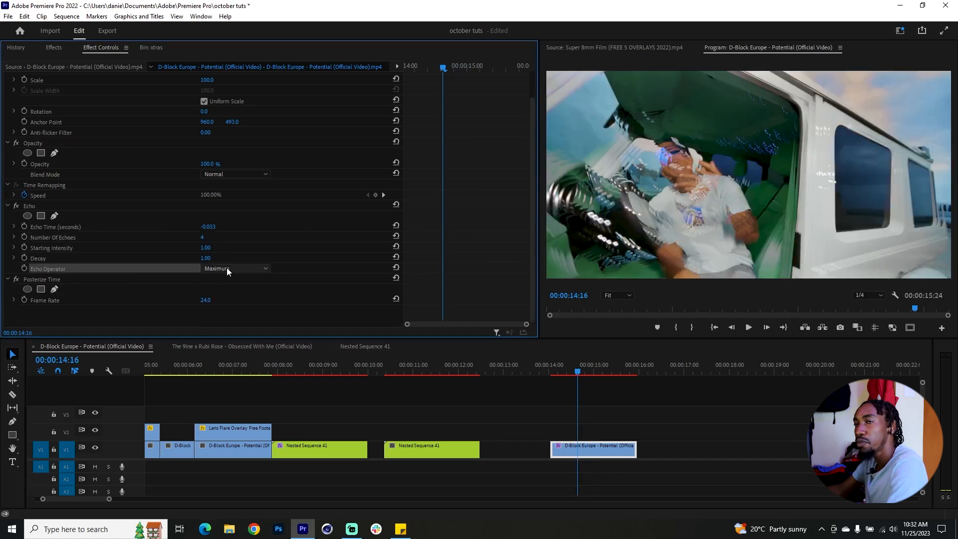
# Step: Try Screen, Composite In Back and Composite In Front as the Echo Operator
pyautogui.click(226, 268)
pyautogui.click(234, 310)
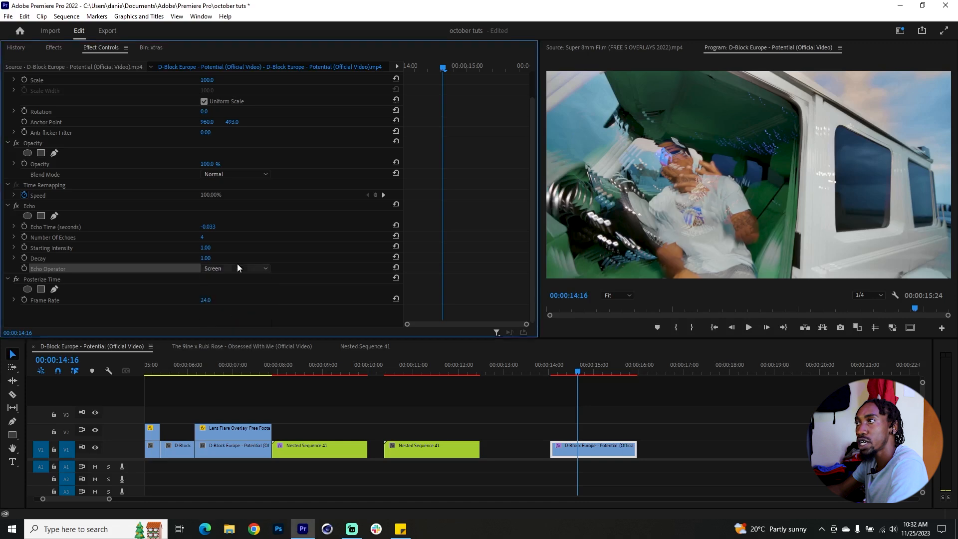
pyautogui.click(238, 267)
pyautogui.click(244, 326)
pyautogui.click(232, 268)
pyautogui.click(248, 333)
pyautogui.click(237, 270)
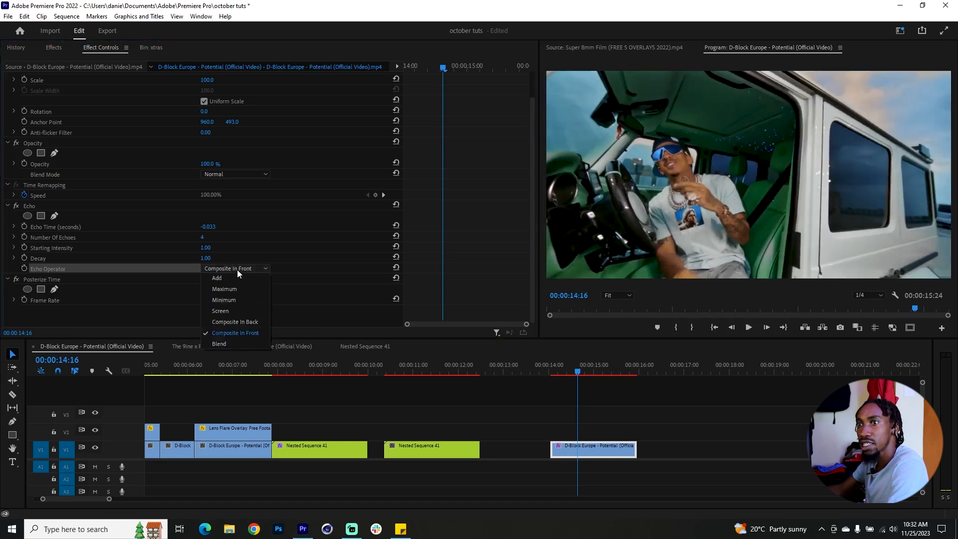
pyautogui.click(301, 299)
# Step: Set the Echo Operator to Maximum and preview the clip
pyautogui.click(236, 269)
pyautogui.click(232, 288)
pyautogui.moveTo(570, 370)
pyautogui.mouseDown()
pyautogui.moveTo(561, 371)
pyautogui.moveTo(582, 373)
pyautogui.mouseUp()
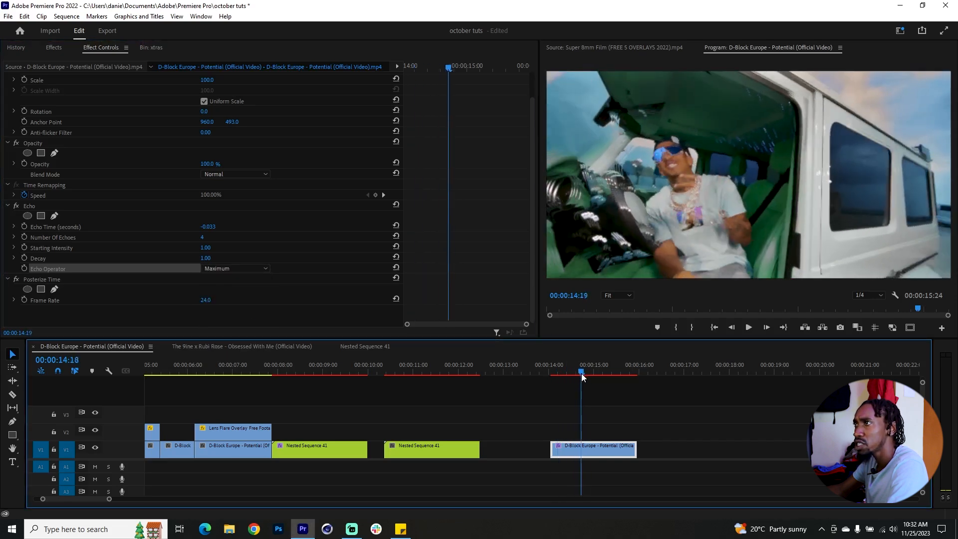
# Step: Set the Echo Time to -0.054 seconds and preview the clip
pyautogui.click(14, 227)
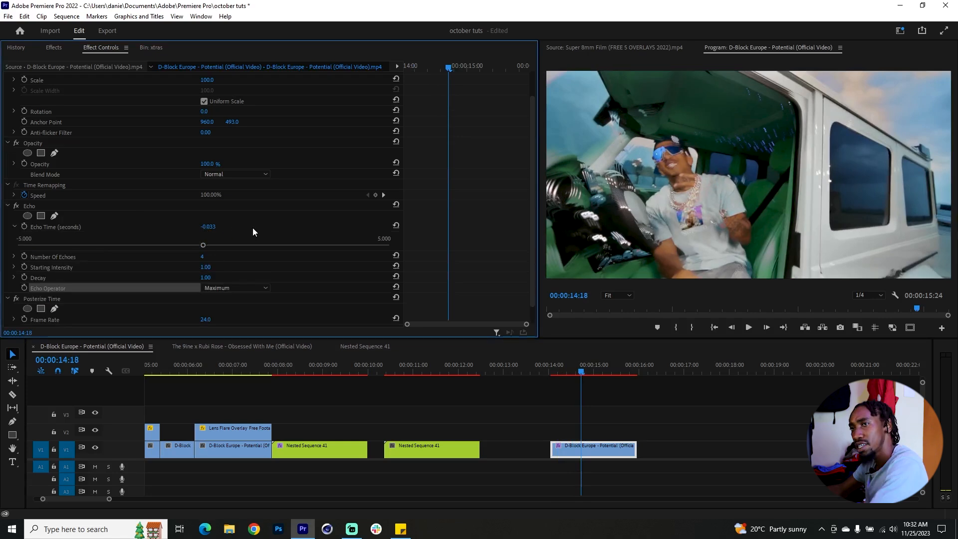
pyautogui.moveTo(203, 245); pyautogui.dragTo(202, 245)
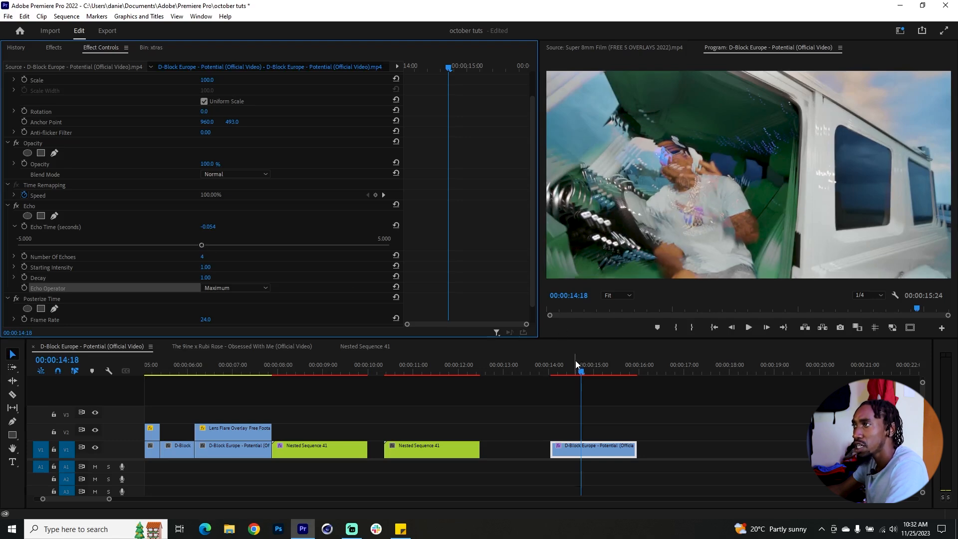
pyautogui.moveTo(577, 366); pyautogui.dragTo(580, 367)
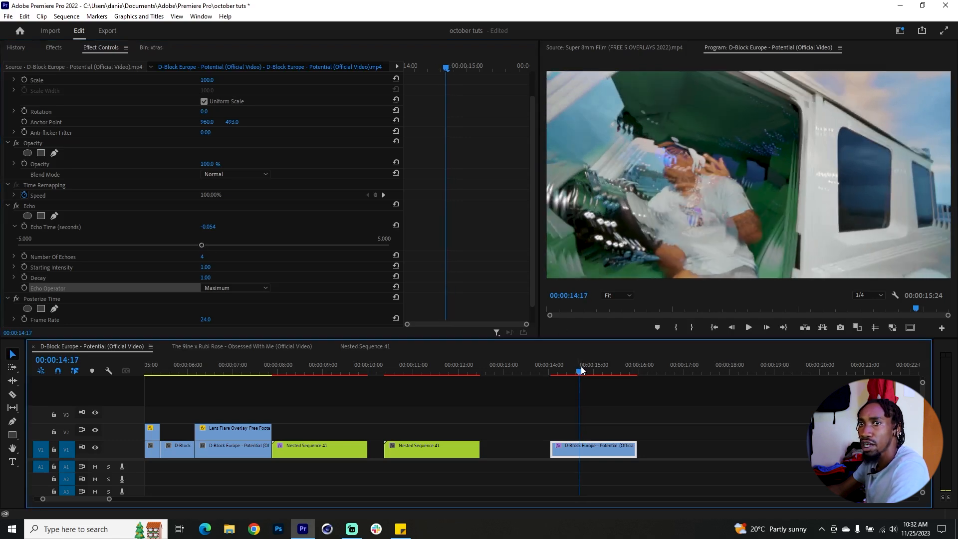
# Step: Reduce the Echo effect's Decay to 0.75 and preview the clip
pyautogui.click(14, 278)
pyautogui.scroll(-1, 145, 298)
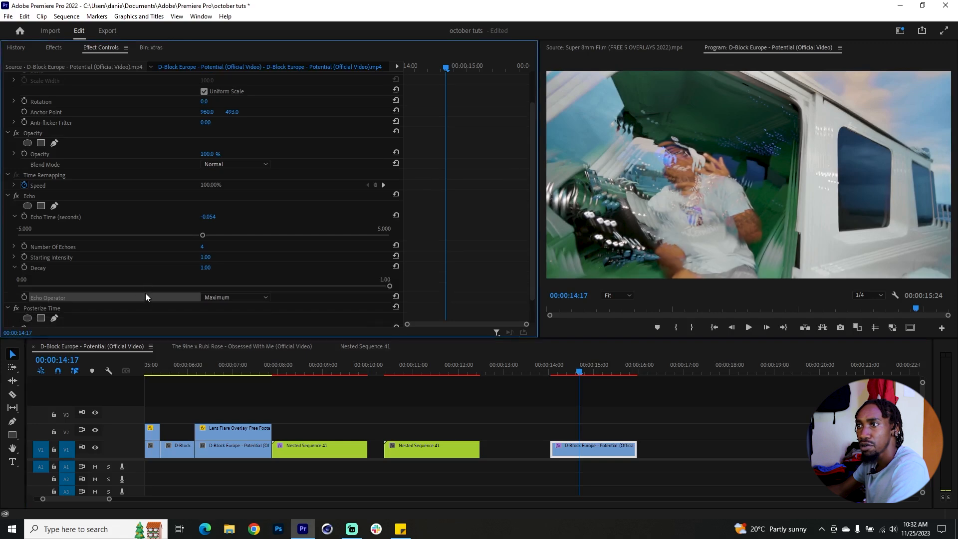
pyautogui.moveTo(389, 286); pyautogui.dragTo(296, 286)
pyautogui.click(563, 370)
pyautogui.moveTo(563, 370); pyautogui.dragTo(614, 385)
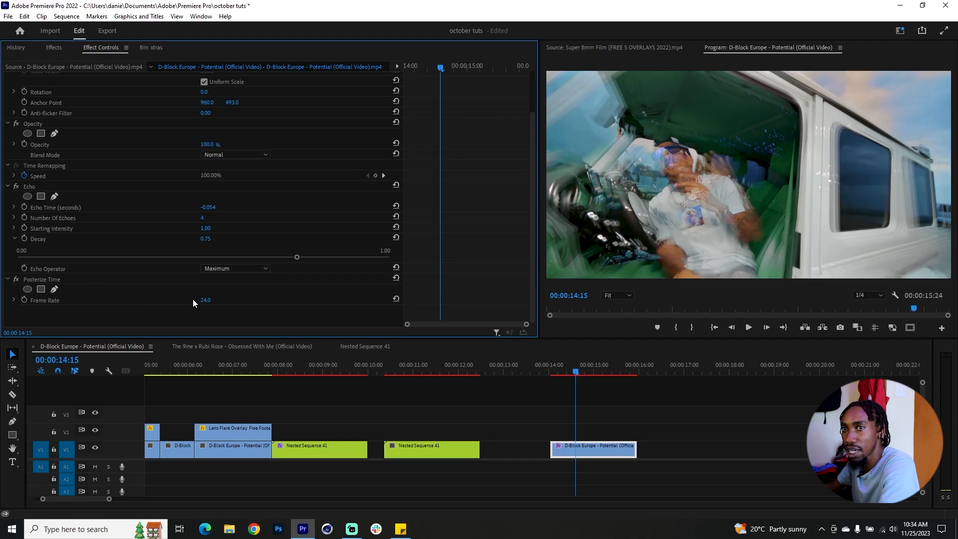
# Step: Lower the Posterize Time Frame Rate to 7.2 and preview the stuttered clip
pyautogui.click(13, 300)
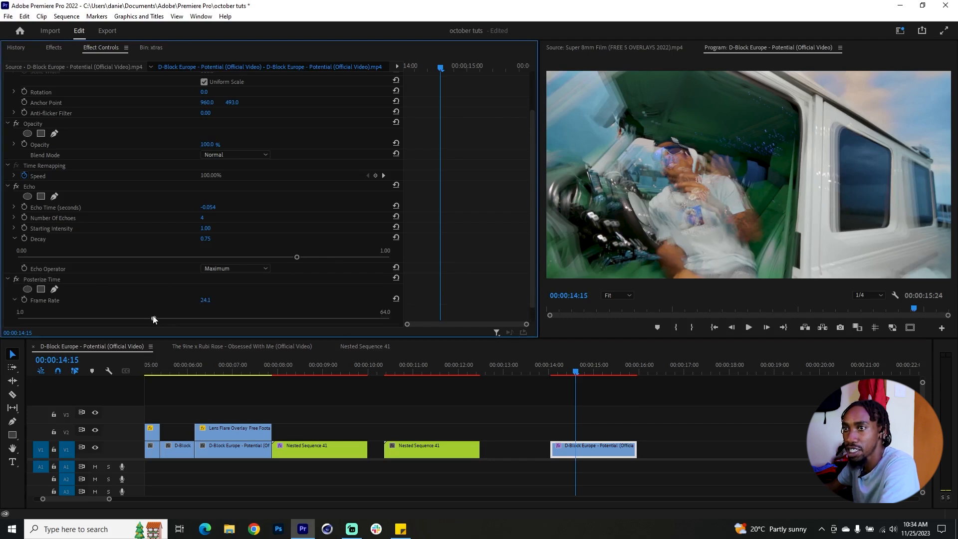
pyautogui.moveTo(89, 314); pyautogui.dragTo(52, 309)
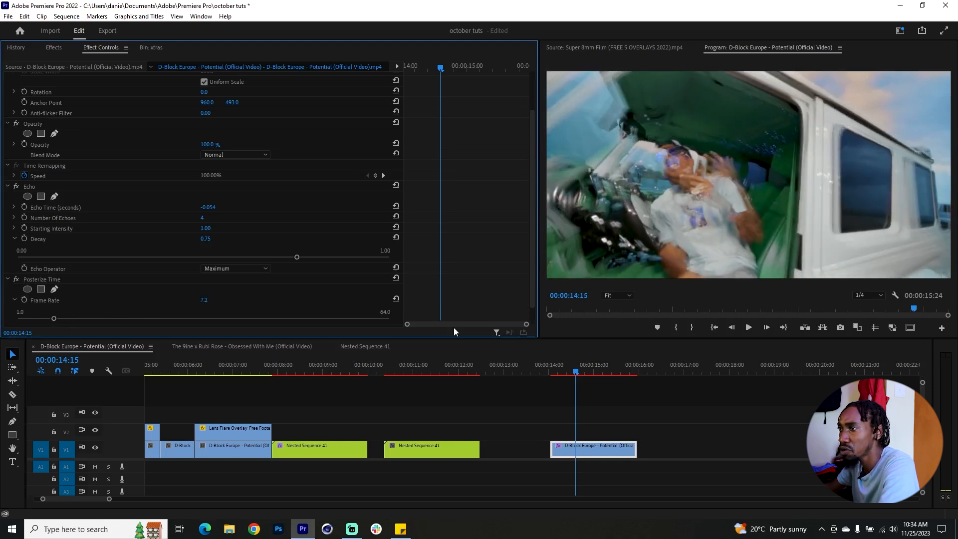
pyautogui.moveTo(576, 372); pyautogui.dragTo(628, 377)
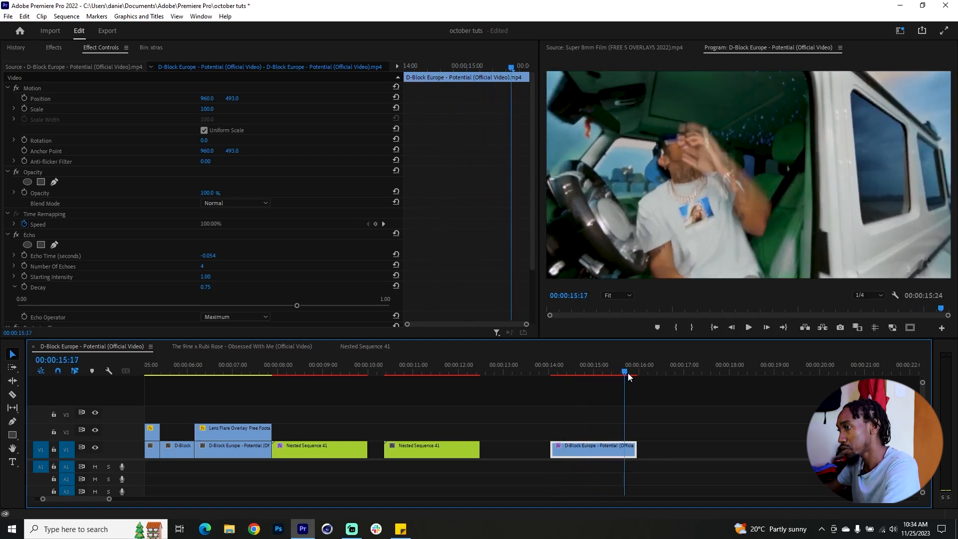
# Step: Nest the echo clip as Nested Sequence 42
pyautogui.rightClick(605, 449)
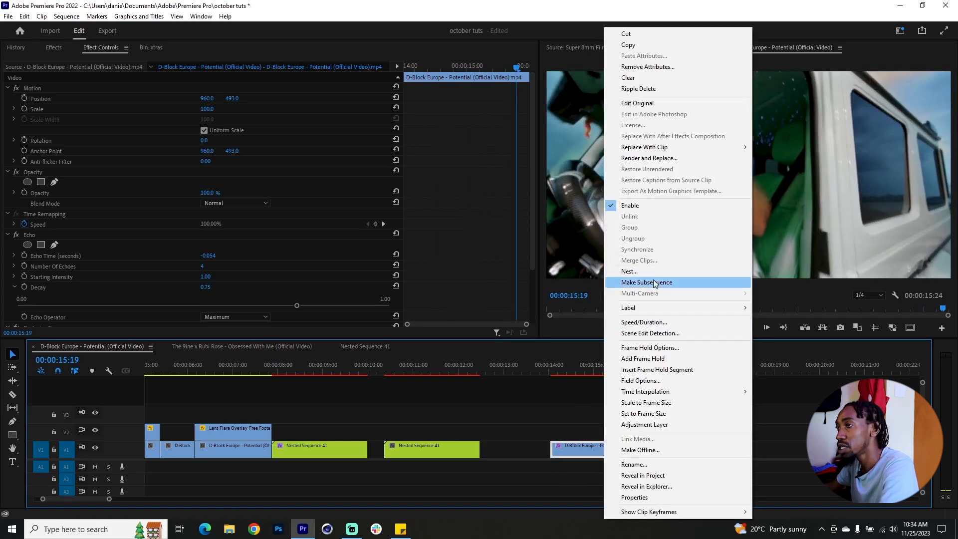
pyautogui.click(630, 271)
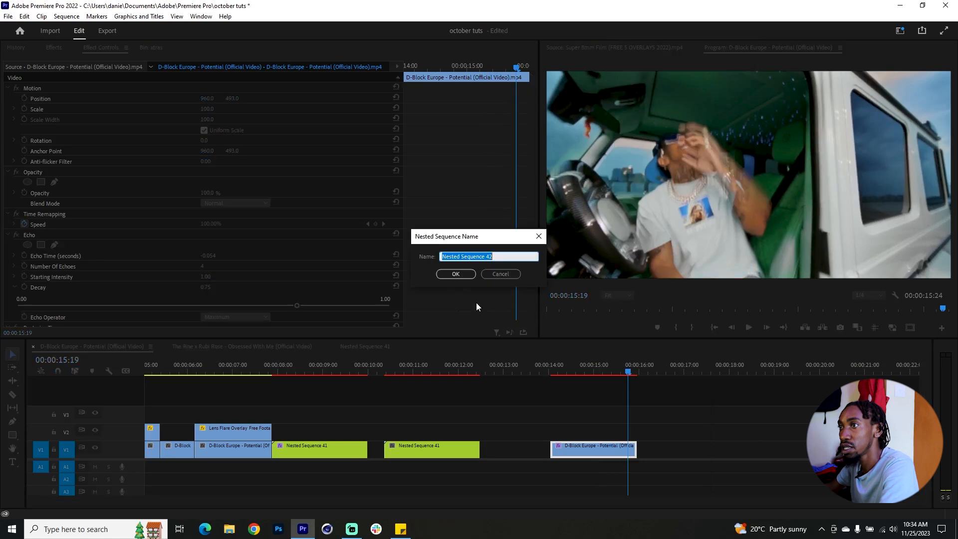
pyautogui.click(456, 274)
# Step: Find the Transform video effect and apply it to Nested Sequence 42
pyautogui.click(564, 367)
pyautogui.click(54, 48)
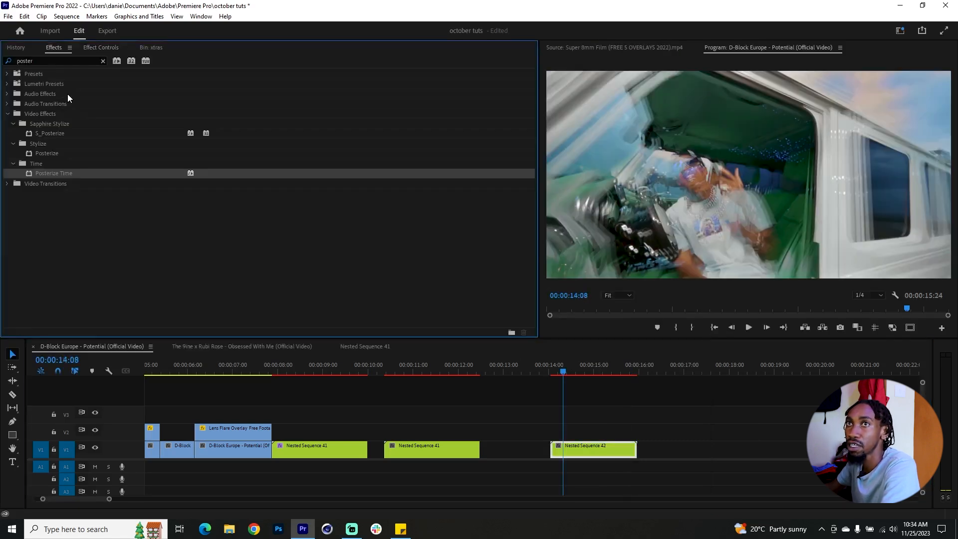
pyautogui.moveTo(52, 134); pyautogui.dragTo(528, 360)
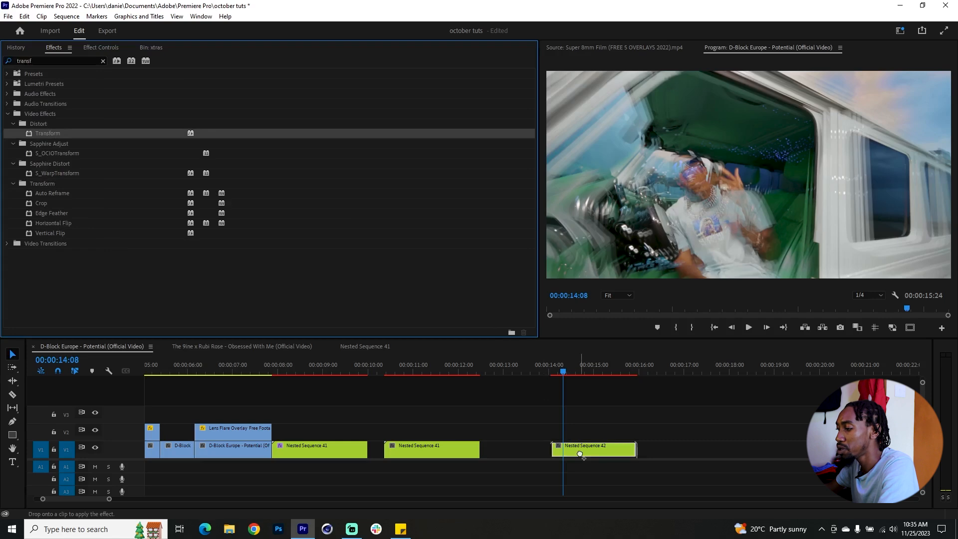
pyautogui.moveTo(581, 454); pyautogui.dragTo(582, 453)
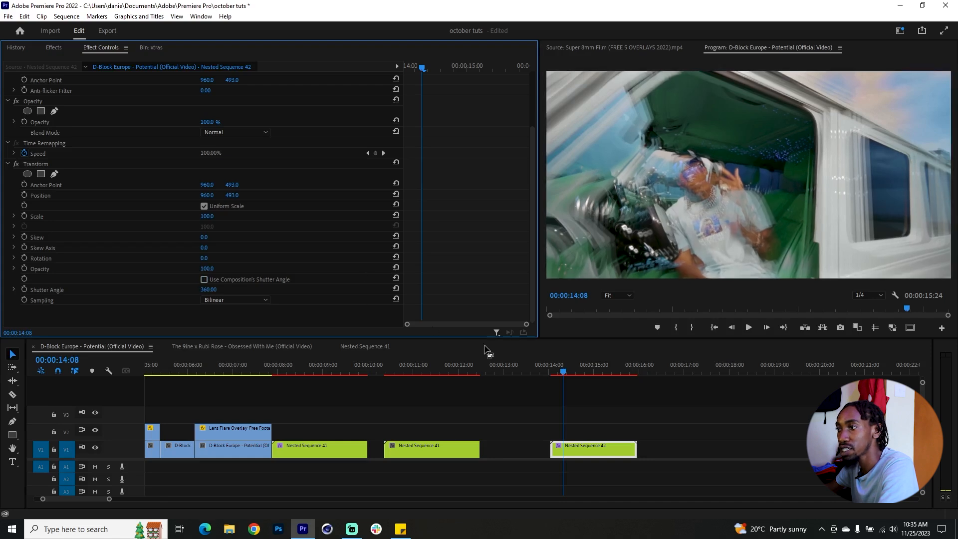
# Step: Keyframe Transform Position and Scale at the start of Nested Sequence 42 and add changed values shortly after the start
pyautogui.moveTo(568, 367); pyautogui.dragTo(558, 368)
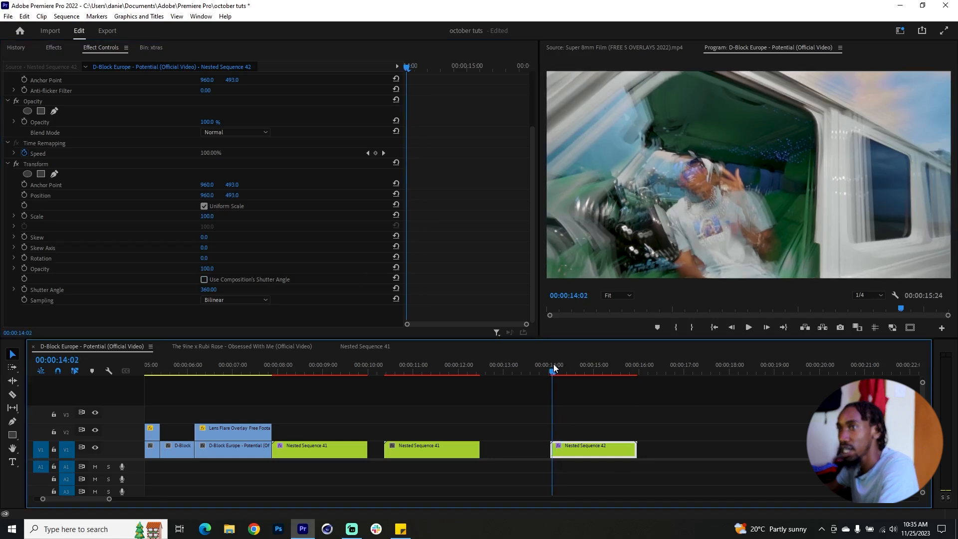
pyautogui.click(25, 195)
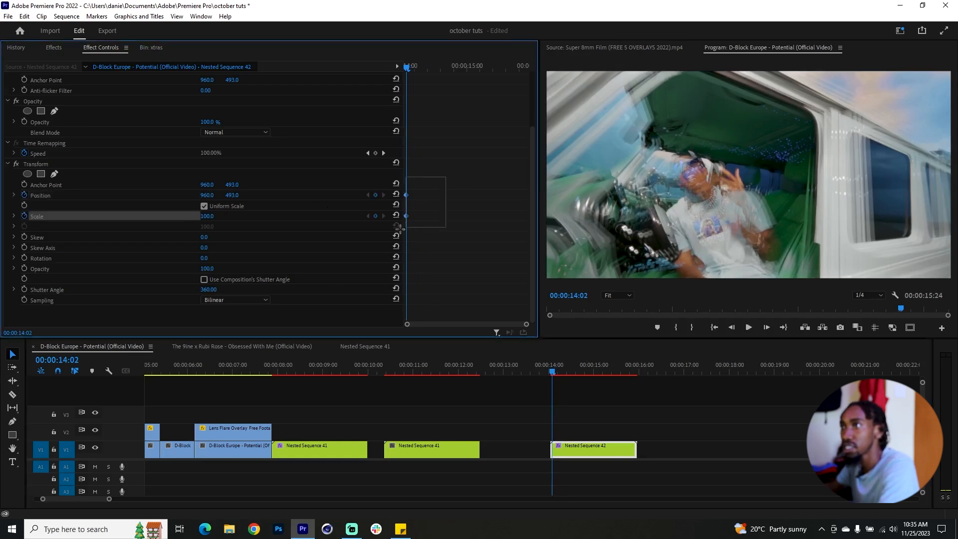
pyautogui.moveTo(410, 67); pyautogui.dragTo(425, 71)
pyautogui.moveTo(209, 218); pyautogui.dragTo(286, 196)
# Step: Add Transform keyframes at 00:00:14:16 with Scale 129 and a shifted Position of 750 horizontally
pyautogui.moveTo(435, 68); pyautogui.dragTo(444, 71)
pyautogui.moveTo(208, 215); pyautogui.dragTo(26, 195)
pyautogui.moveTo(231, 196)
pyautogui.mouseDown()
pyautogui.moveTo(212, 196)
pyautogui.moveTo(312, 196)
pyautogui.moveTo(236, 196)
pyautogui.mouseUp()
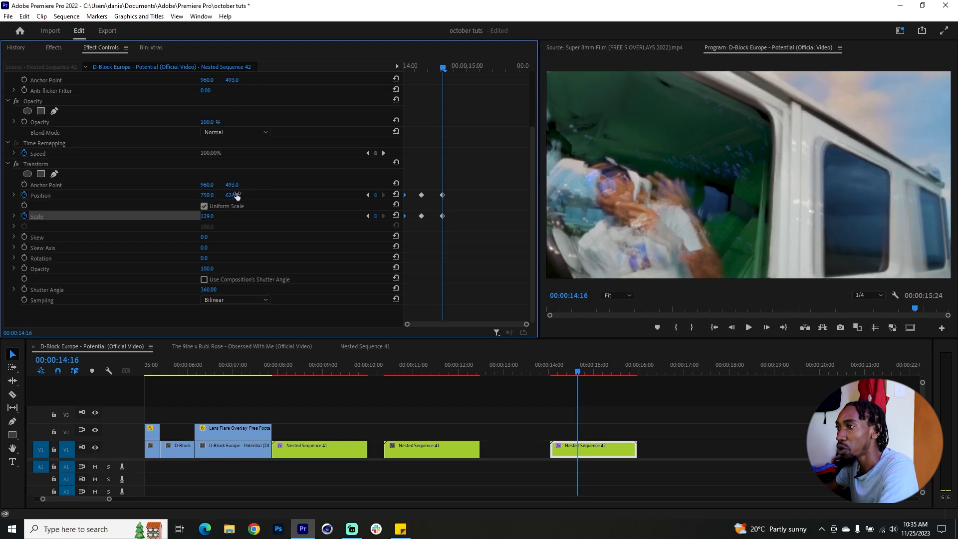
# Step: Reset Transform Scale and Position at a point past 00:00:14:16, and keyframe Scale at 120 slightly farther along
pyautogui.moveTo(580, 373); pyautogui.dragTo(590, 374)
pyautogui.click(396, 215)
pyautogui.click(395, 194)
pyautogui.scroll(1, 442, 195)
pyautogui.moveTo(461, 68)
pyautogui.mouseDown()
pyautogui.moveTo(456, 75)
pyautogui.moveTo(477, 68)
pyautogui.mouseUp()
pyautogui.moveTo(207, 227); pyautogui.dragTo(218, 228)
# Step: Advance past the last Scale keyframe and add a Transform Position keyframe with the frame shifted horizontally and vertically
pyautogui.moveTo(478, 68); pyautogui.dragTo(495, 68)
pyautogui.moveTo(207, 206); pyautogui.dragTo(257, 206)
pyautogui.hotkey('ctrl', 'z')
pyautogui.moveTo(495, 67)
pyautogui.mouseDown()
pyautogui.moveTo(462, 80)
pyautogui.moveTo(496, 68)
pyautogui.mouseUp()
pyautogui.click(375, 206)
pyautogui.moveTo(208, 207); pyautogui.dragTo(257, 207)
pyautogui.moveTo(232, 206); pyautogui.dragTo(254, 206)
# Step: Add a final Transform Position keyframe near the clip's end, nudge it slightly closer to the end, and preview the camera shake
pyautogui.moveTo(496, 68); pyautogui.dragTo(514, 68)
pyautogui.moveTo(209, 206); pyautogui.dragTo(162, 206)
pyautogui.moveTo(232, 206); pyautogui.dragTo(218, 206)
pyautogui.moveTo(514, 207); pyautogui.dragTo(519, 206)
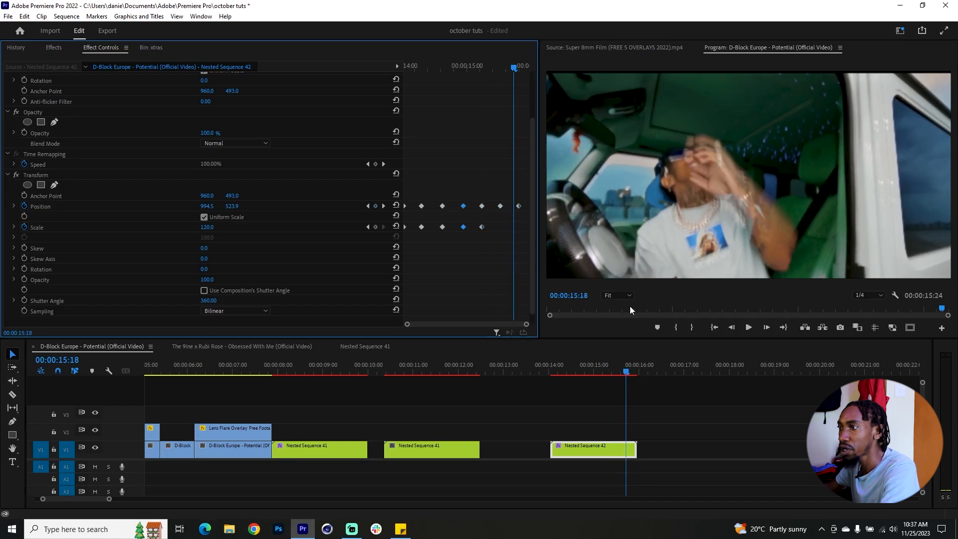
pyautogui.moveTo(552, 371); pyautogui.dragTo(635, 375)
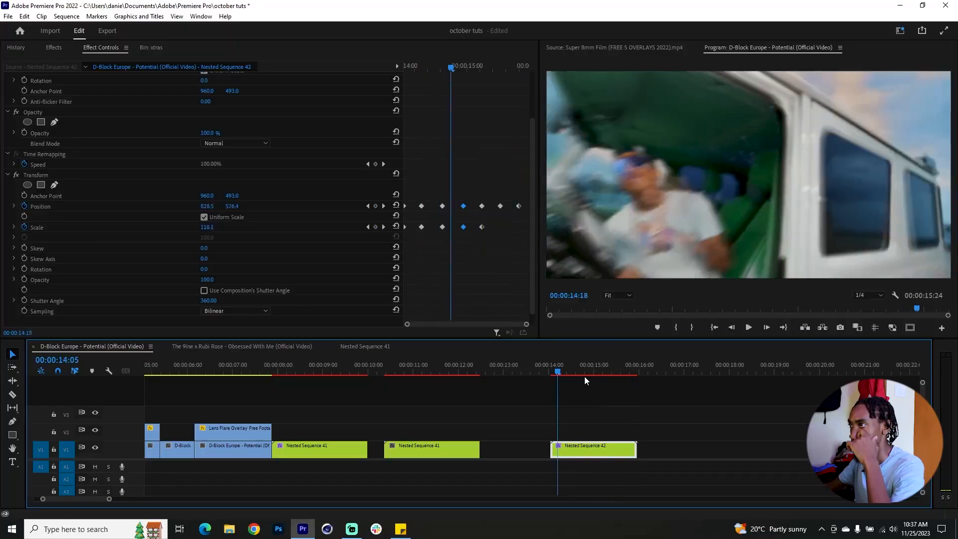
pyautogui.moveTo(585, 377); pyautogui.dragTo(619, 377)
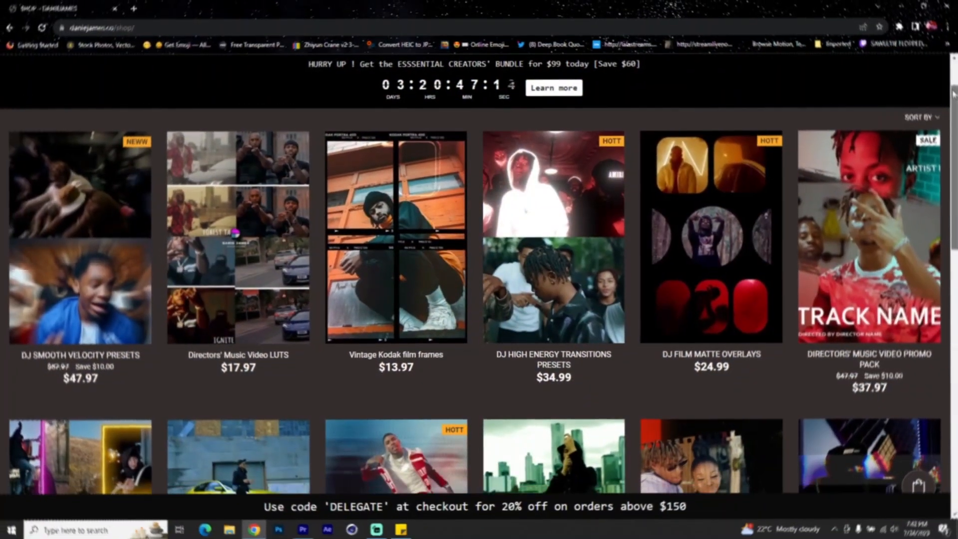
# Step: Browse the preset and overlay products on the online shop page in the browser
pyautogui.scroll(-3, 952, 116)
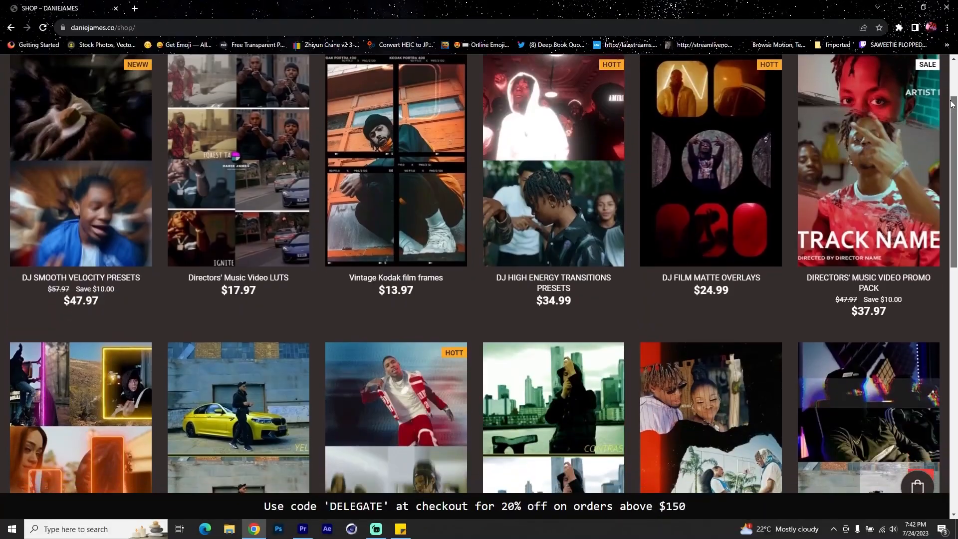
pyautogui.moveTo(952, 116); pyautogui.dragTo(949, 176)
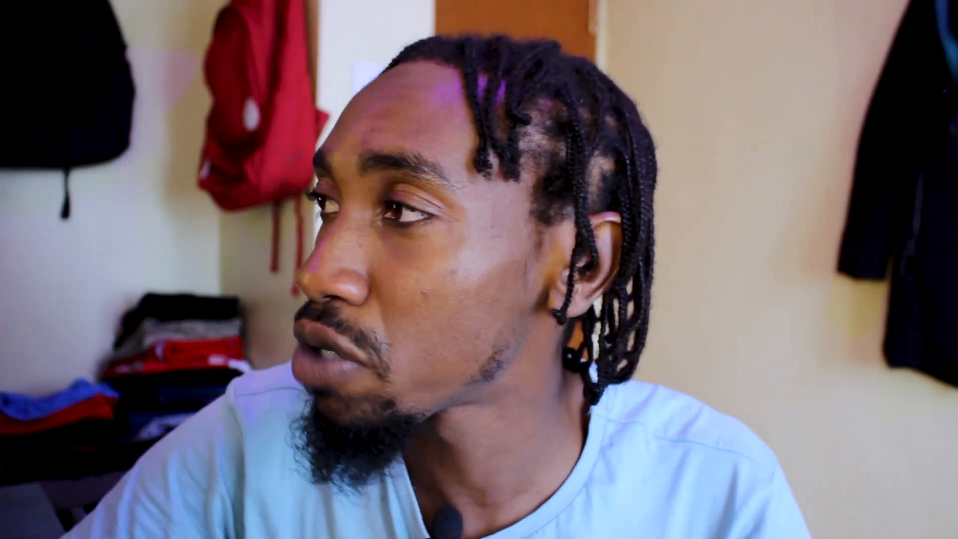